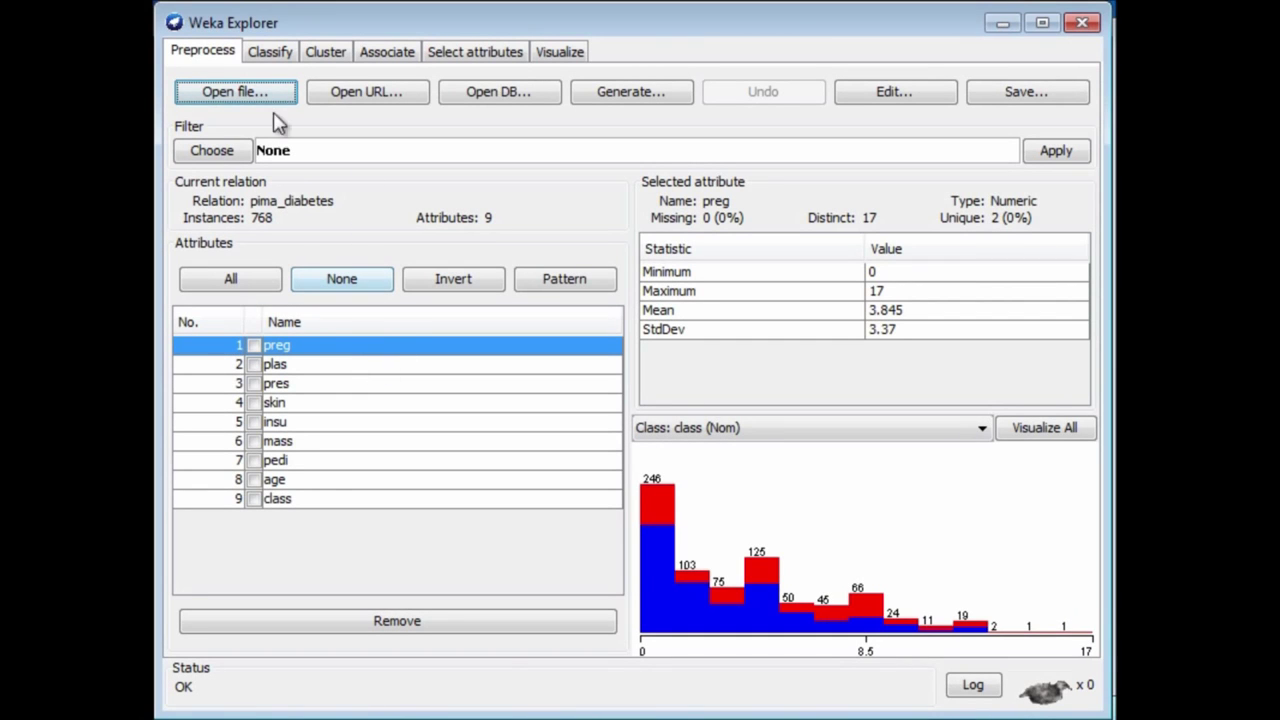
Switch to the Classify tab, showing the default ZeroR with 10-fold cross-validation
click(262, 54)
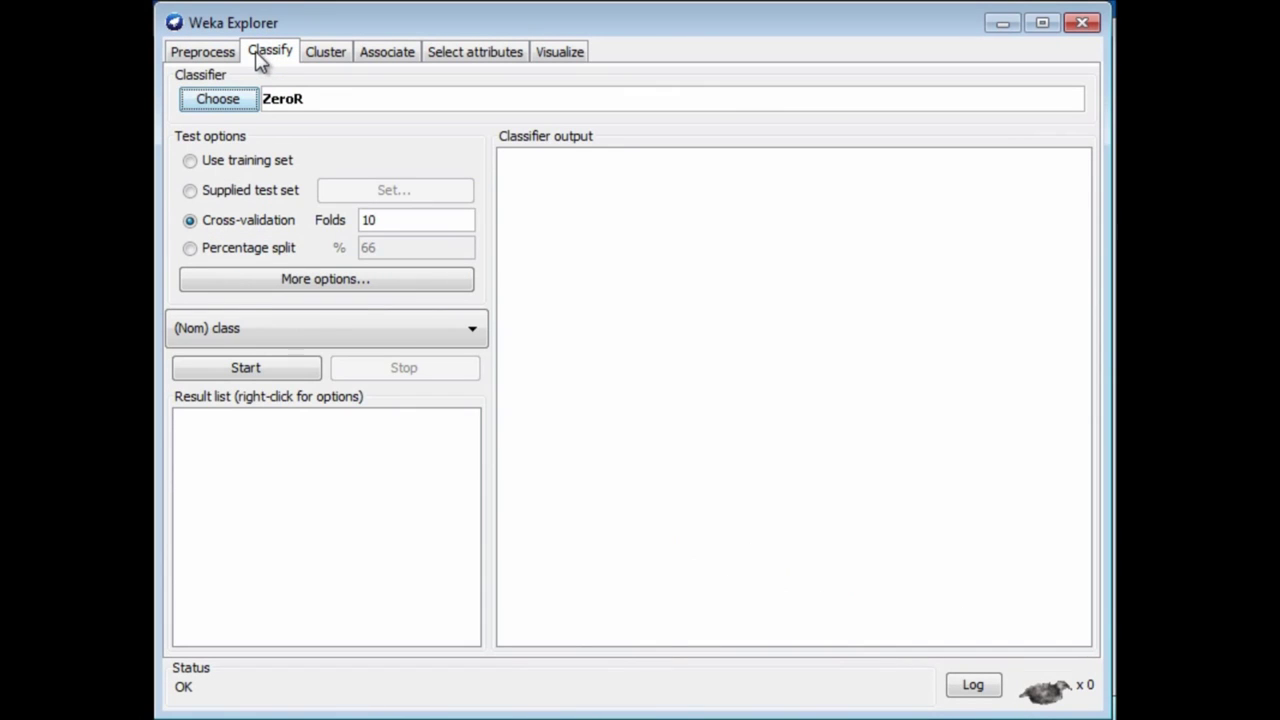
Choose LinearRegression from the functions group as the classifier, then return to Preprocess
click(212, 102)
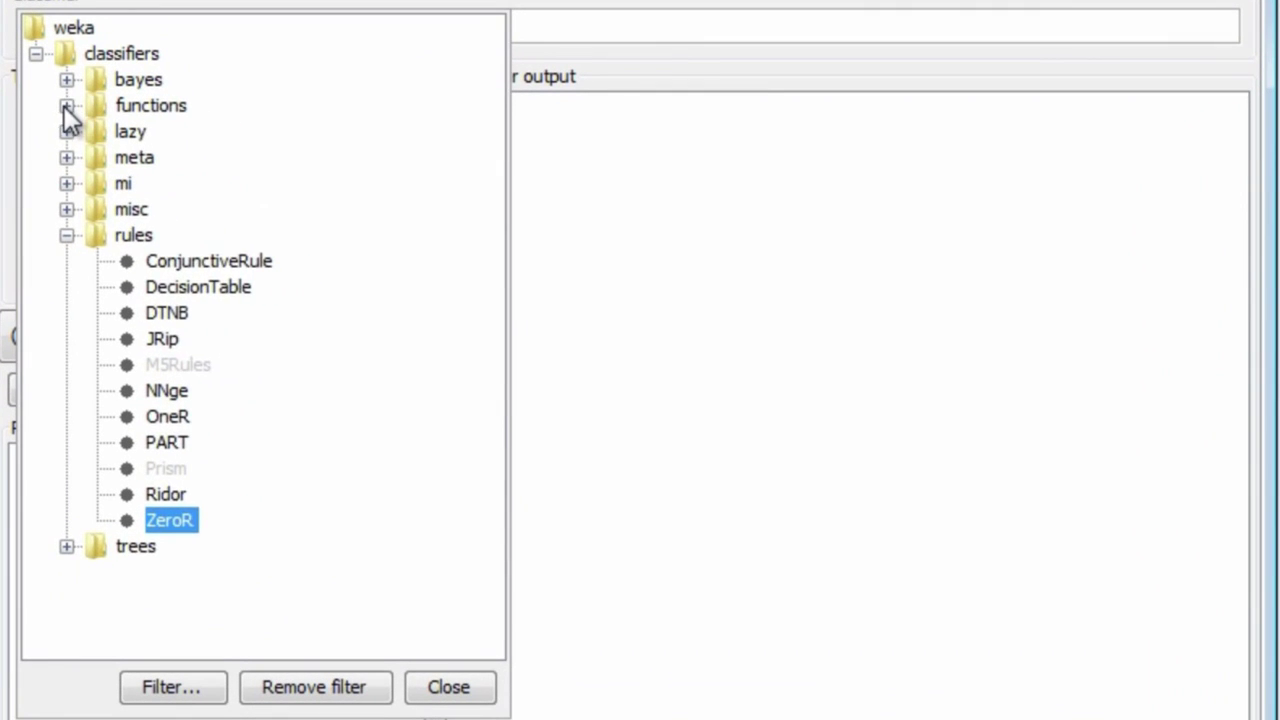
click(66, 106)
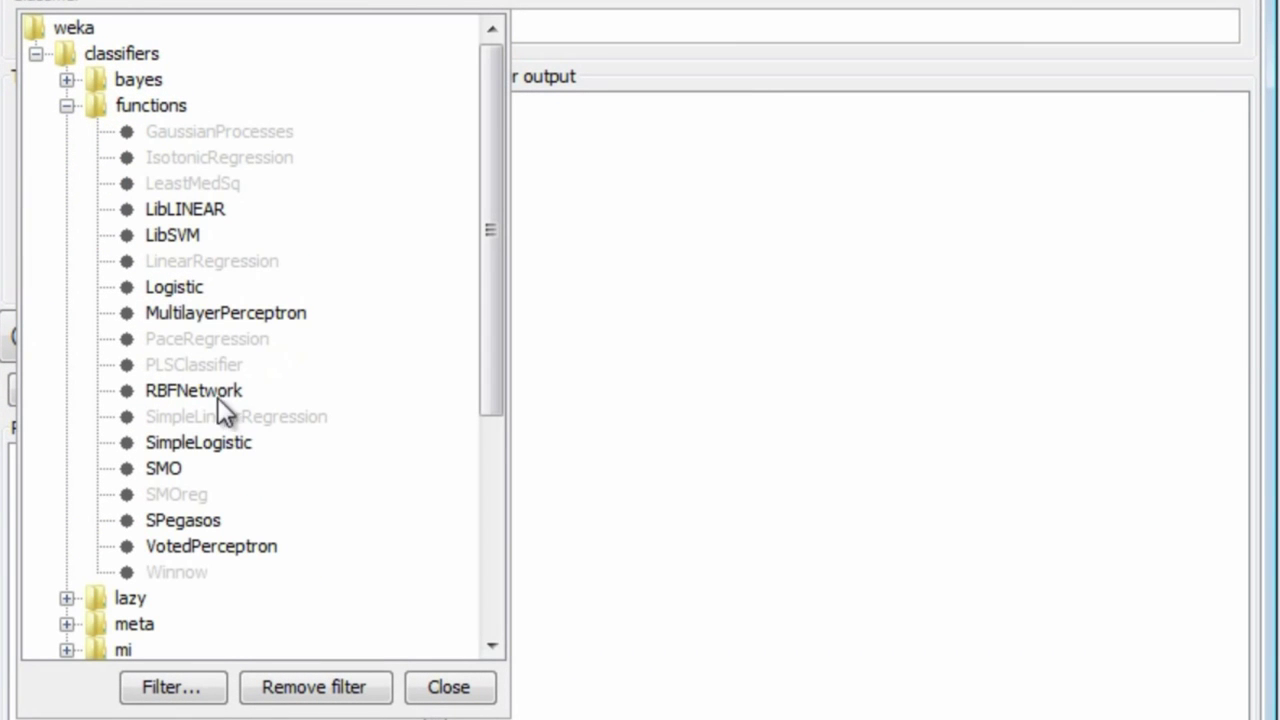
click(230, 261)
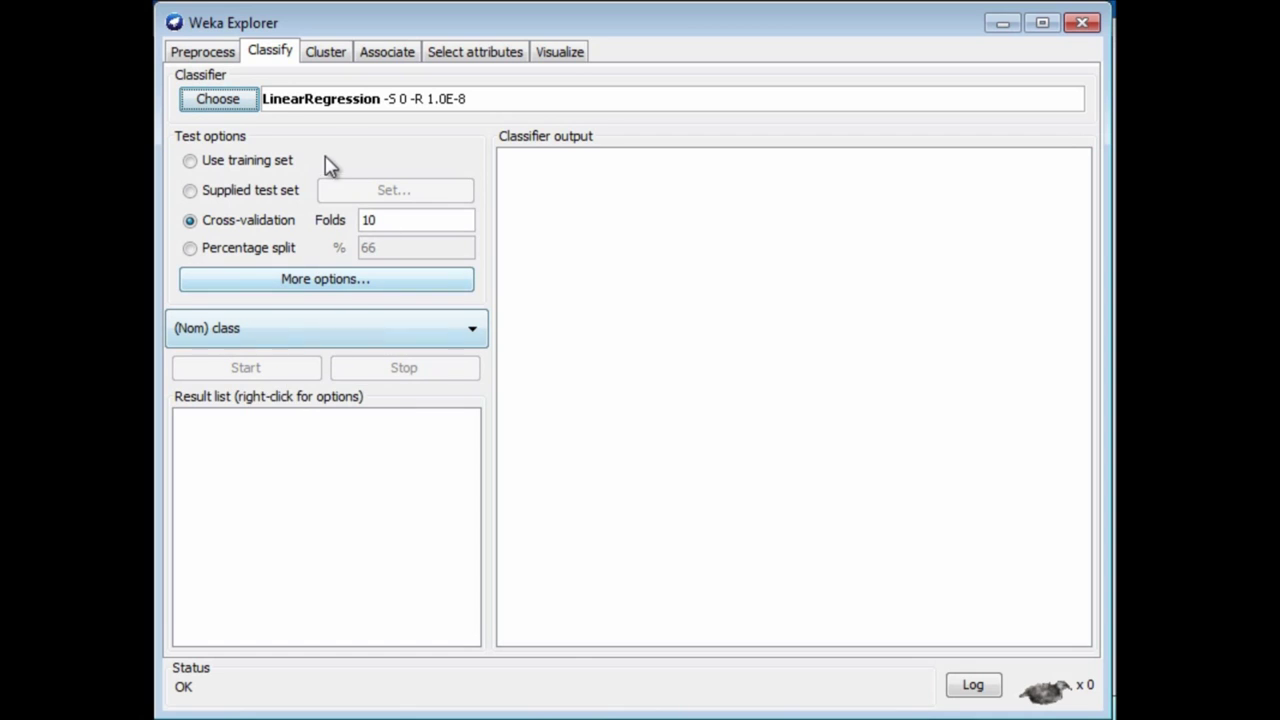
click(210, 54)
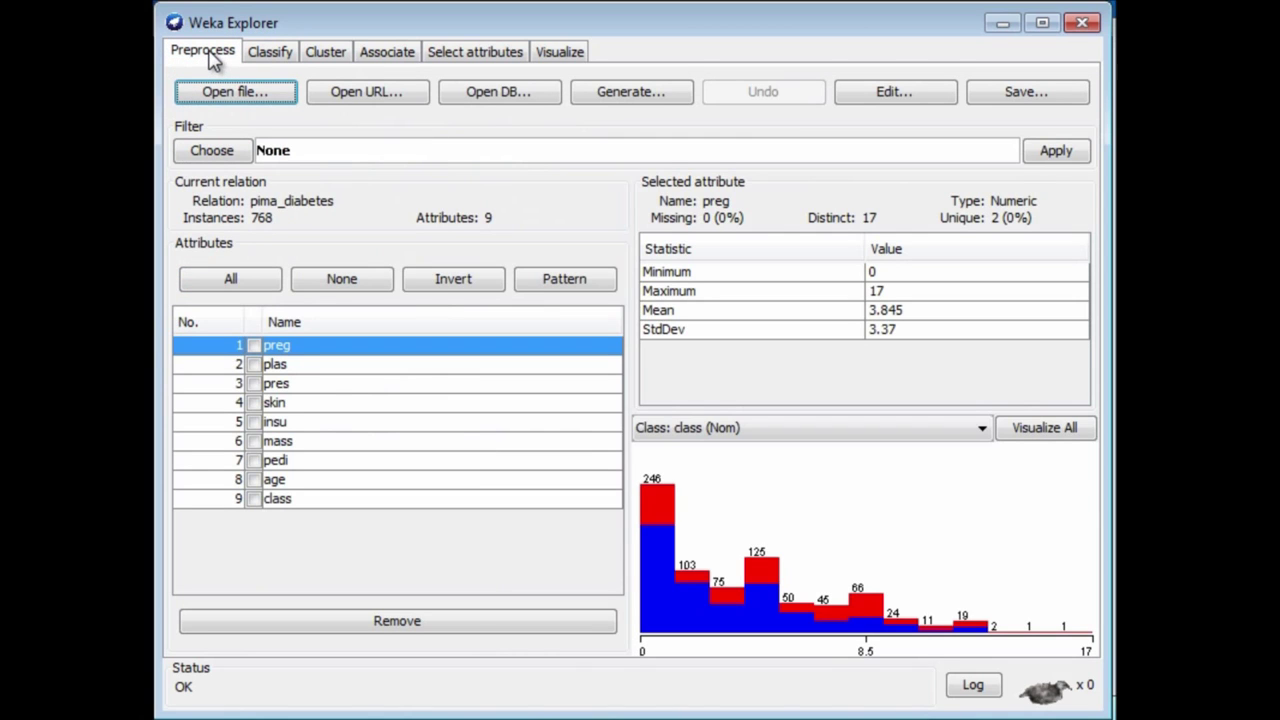
Check the class label counts and select the unsupervised attribute NominalToBinary filter
click(297, 505)
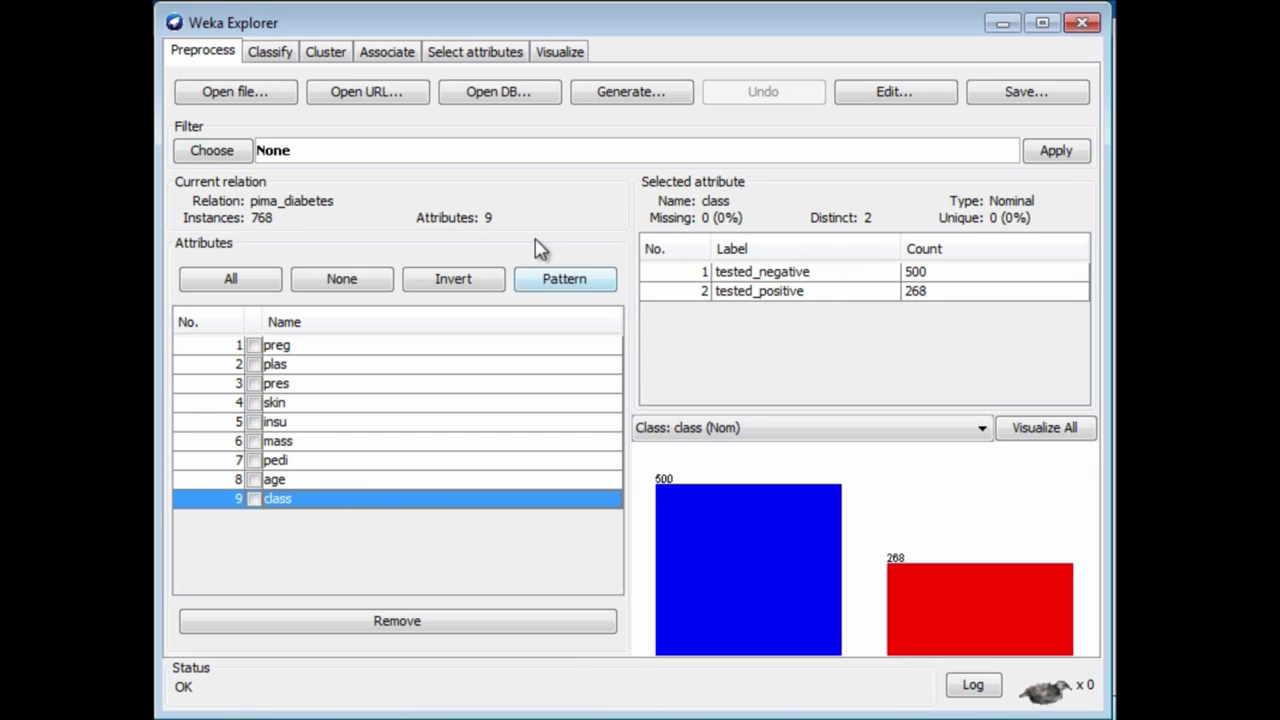
click(226, 161)
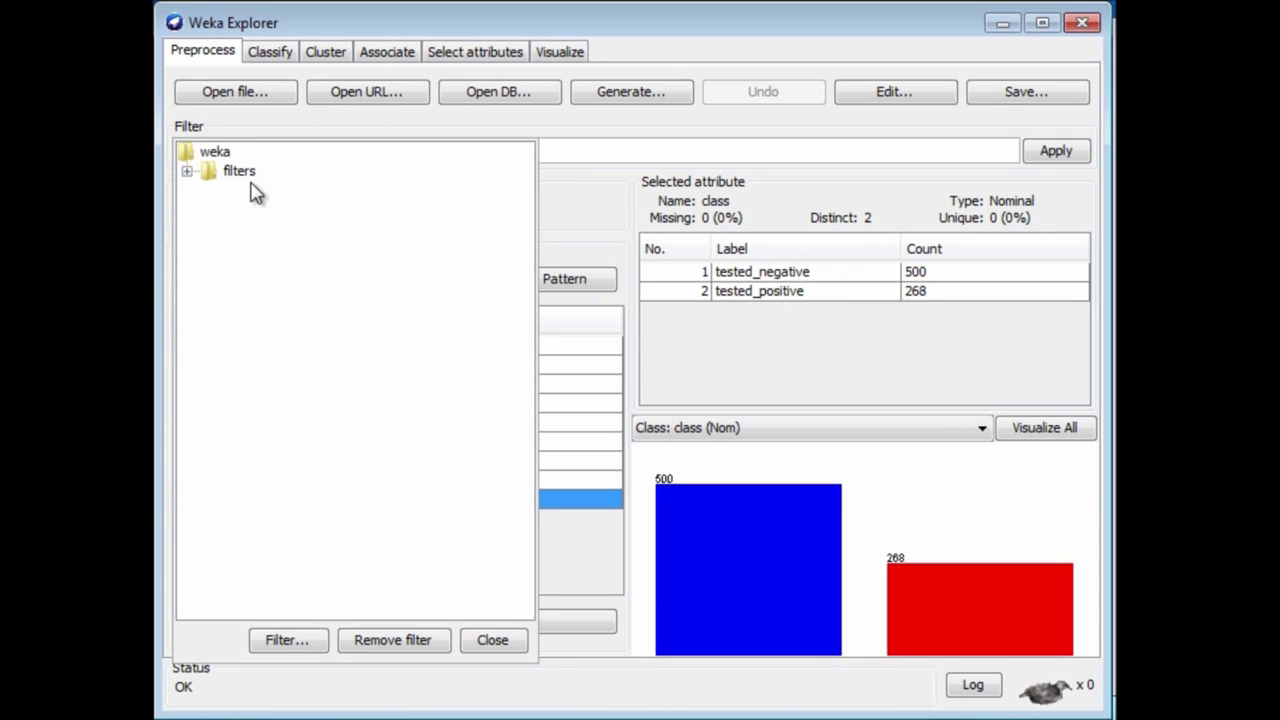
click(187, 172)
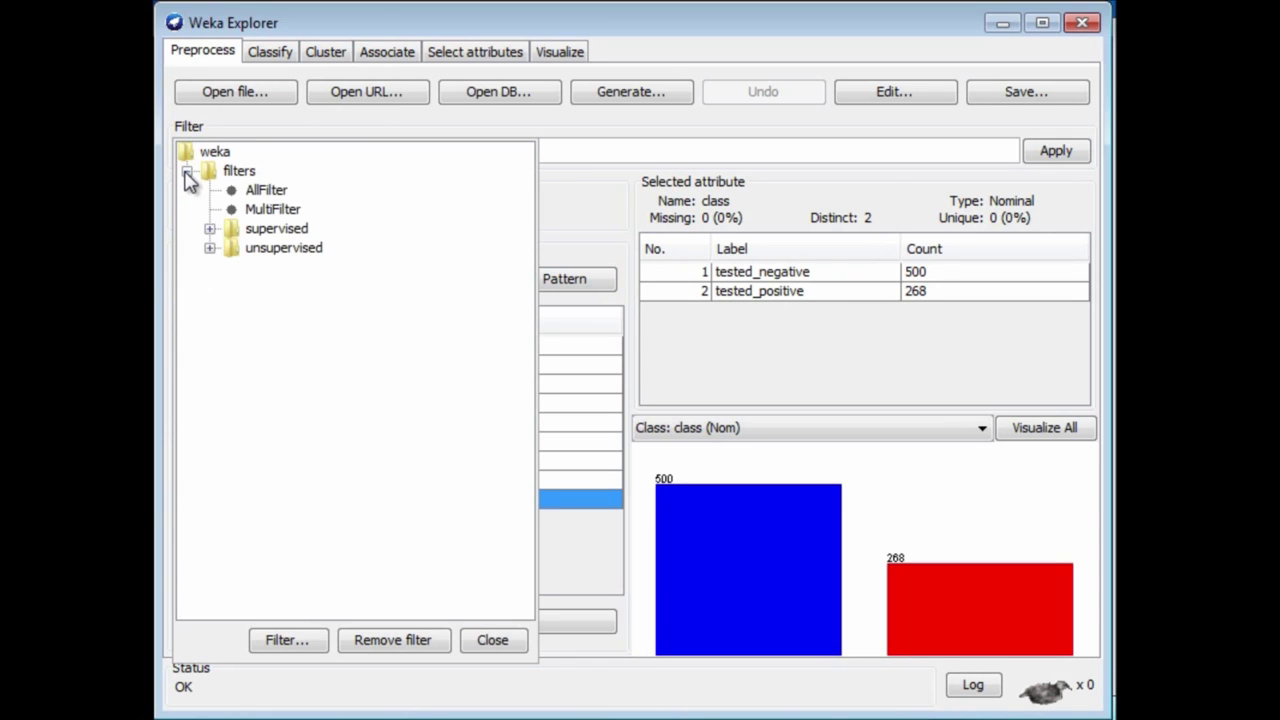
click(210, 248)
click(232, 267)
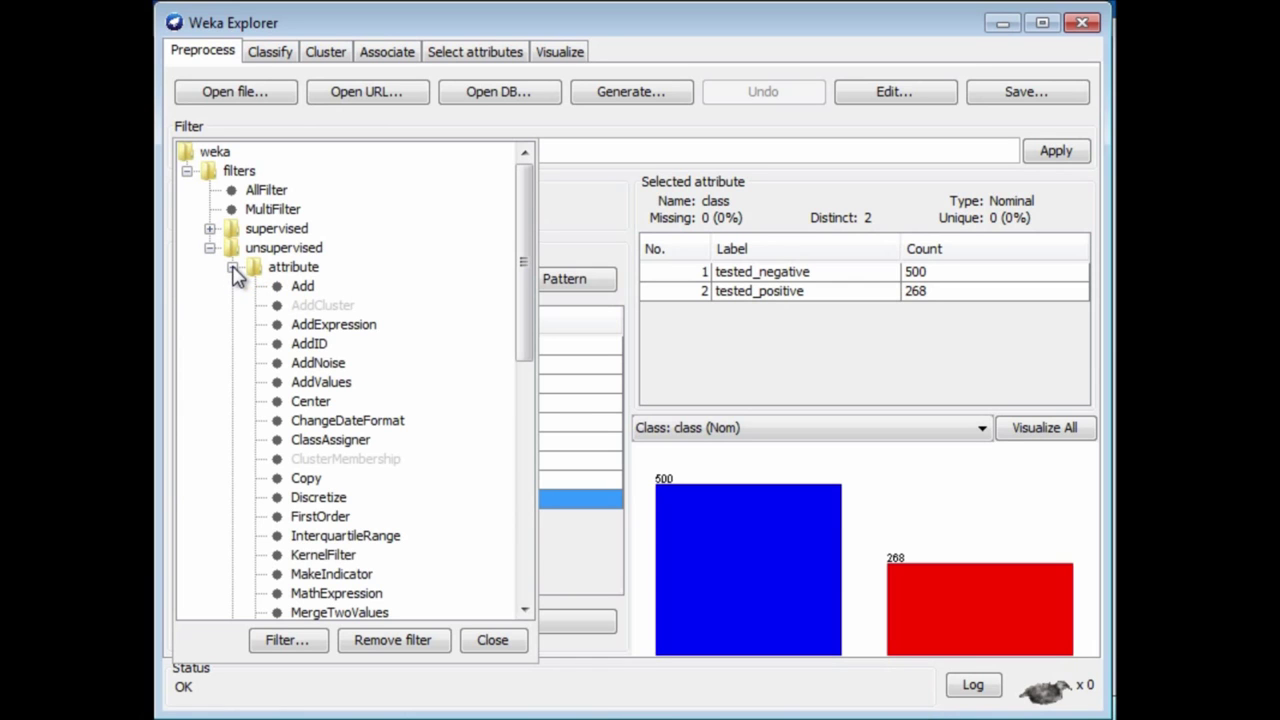
drag(520, 308, 533, 467)
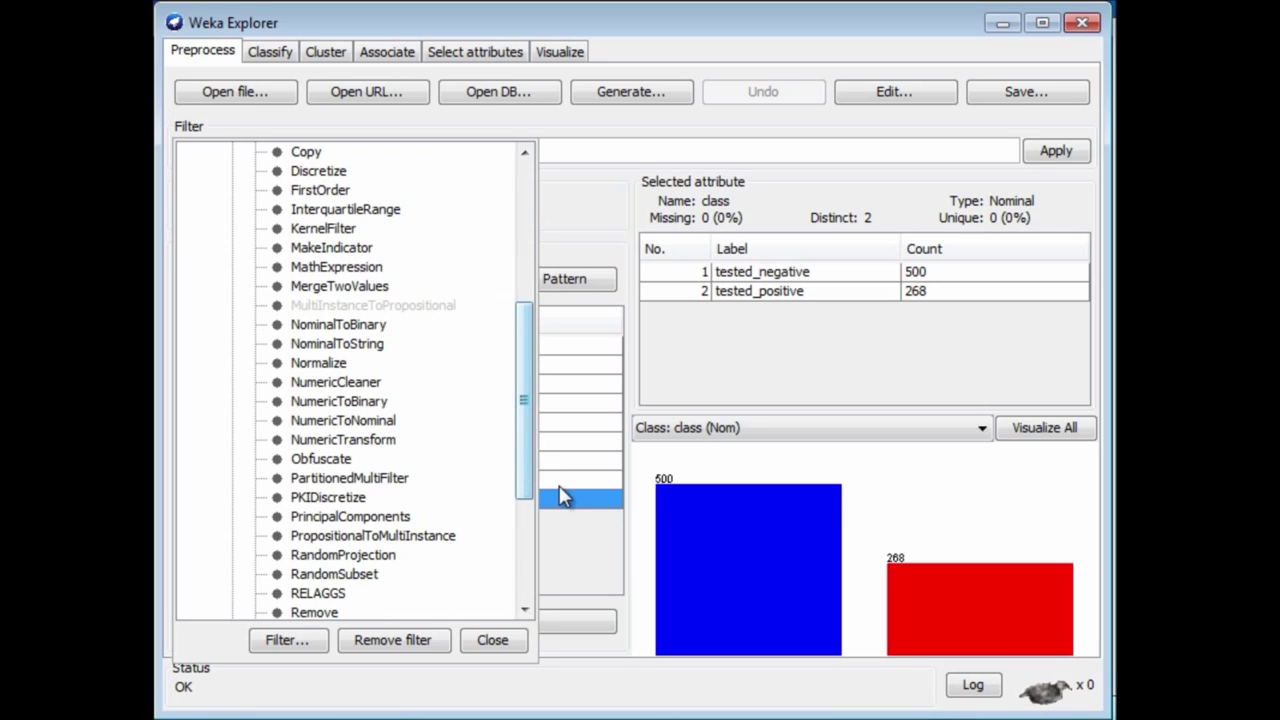
click(352, 326)
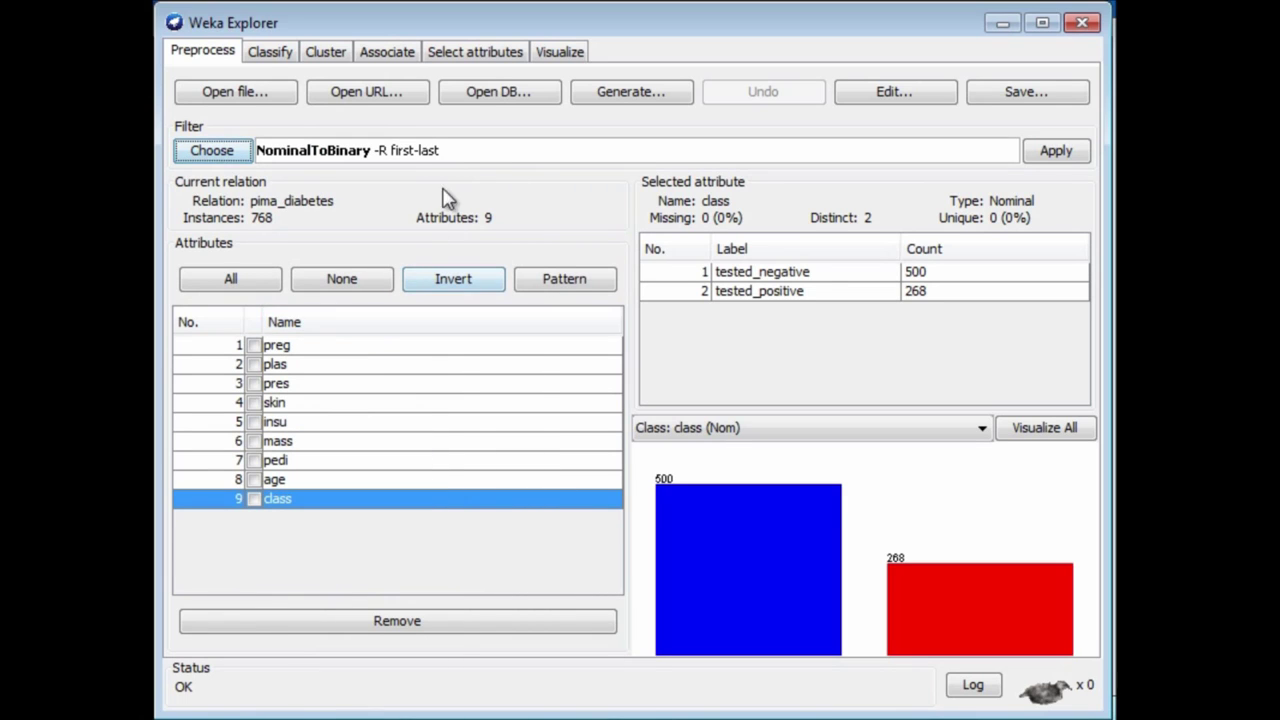
Set NominalToBinary attributeIndices to 9 and apply the filter
click(460, 157)
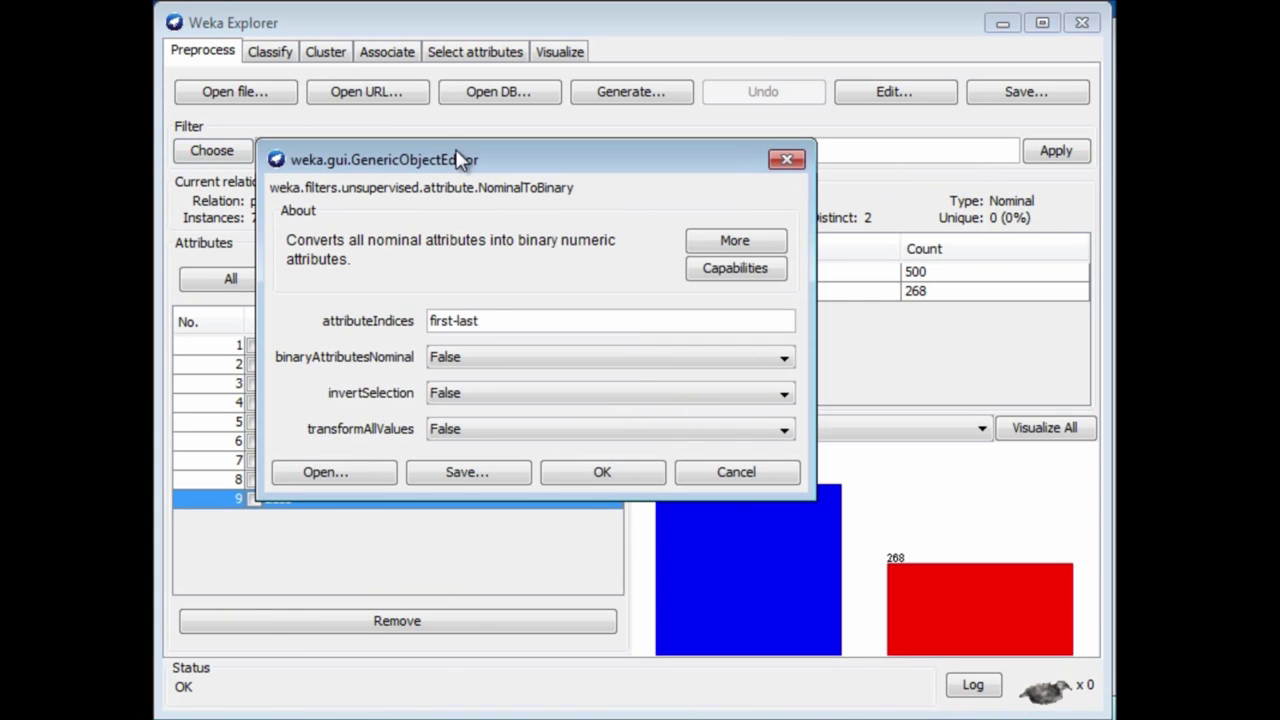
drag(497, 320, 375, 322)
text(9)
click(600, 474)
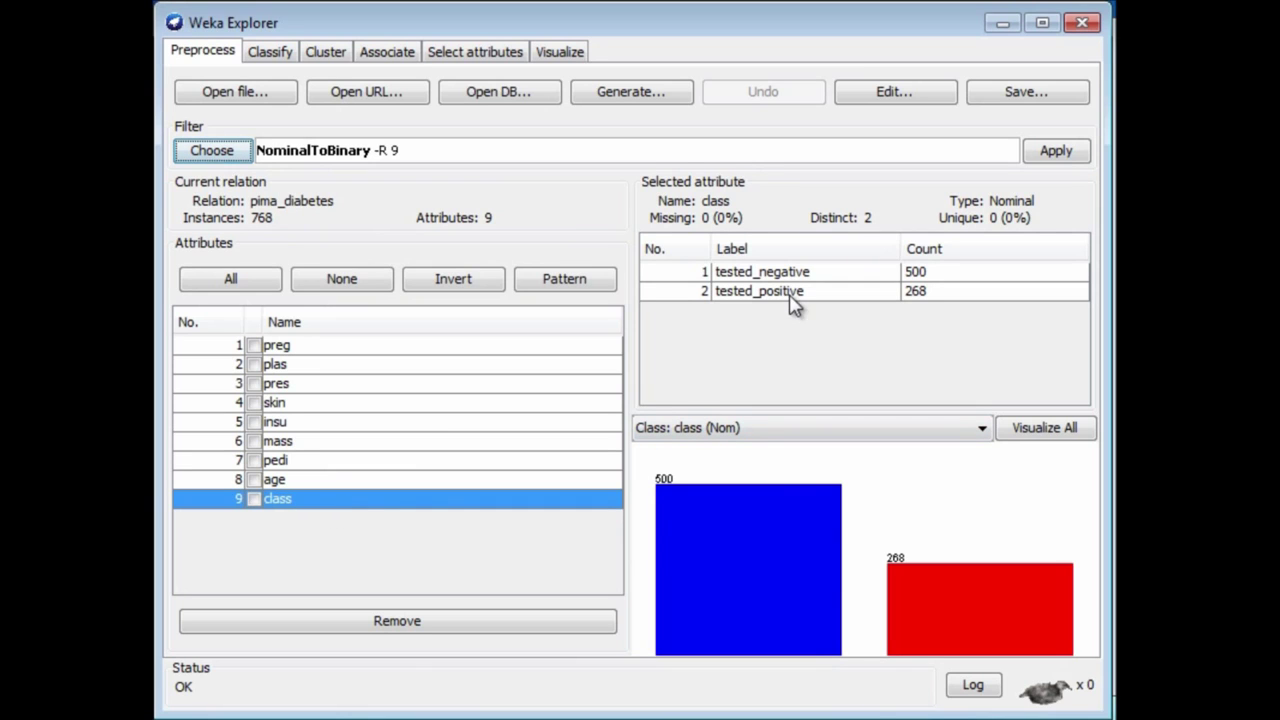
click(1056, 151)
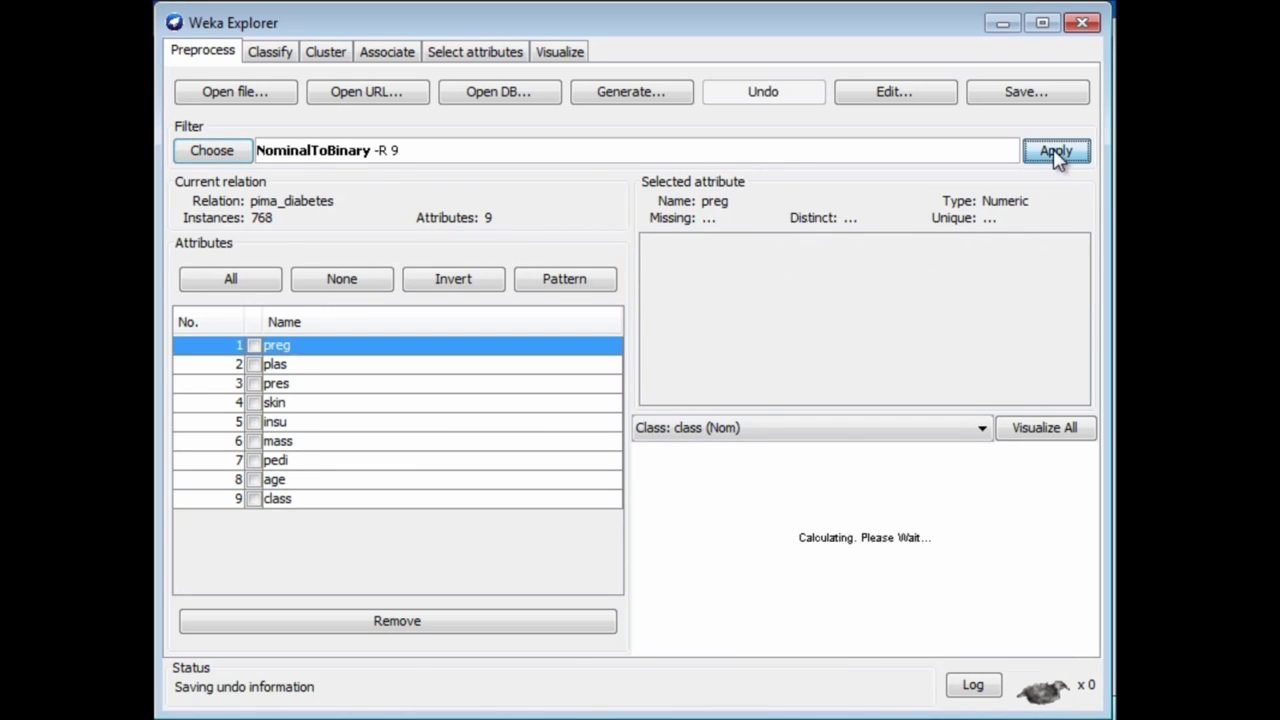
Set the class to No class and reapply NominalToBinary, making class numeric 0–1
click(285, 510)
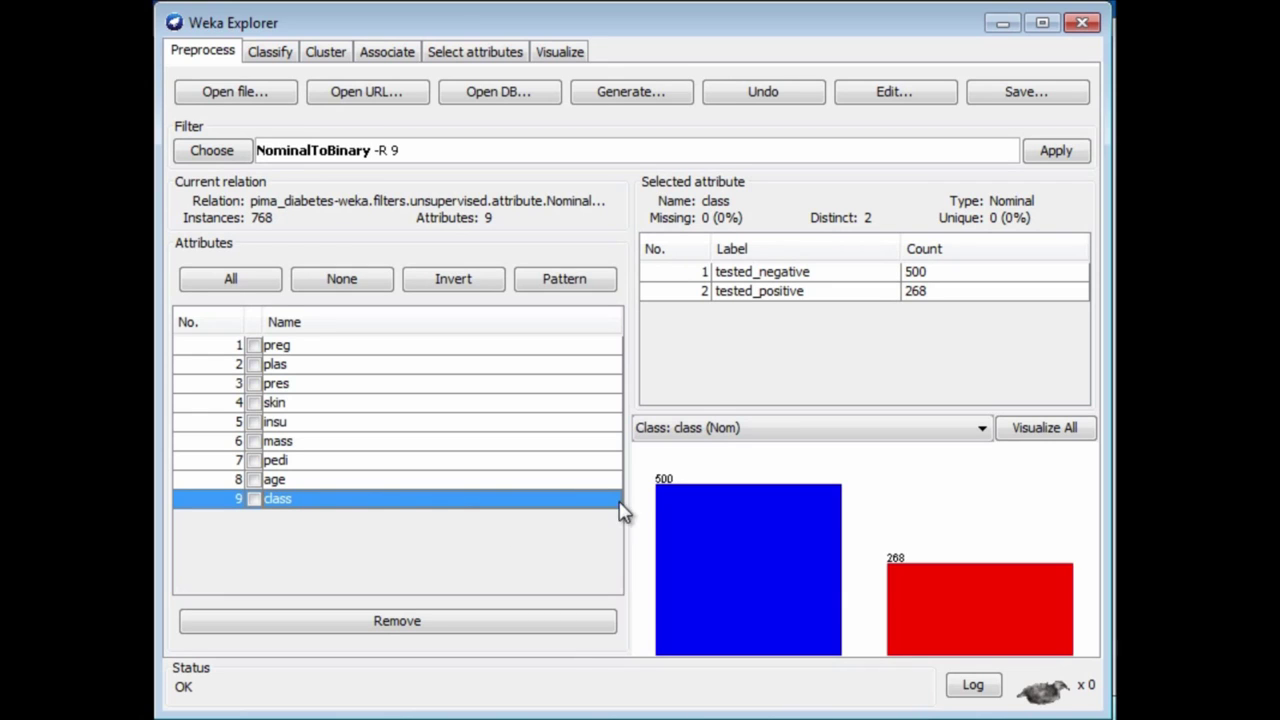
click(988, 438)
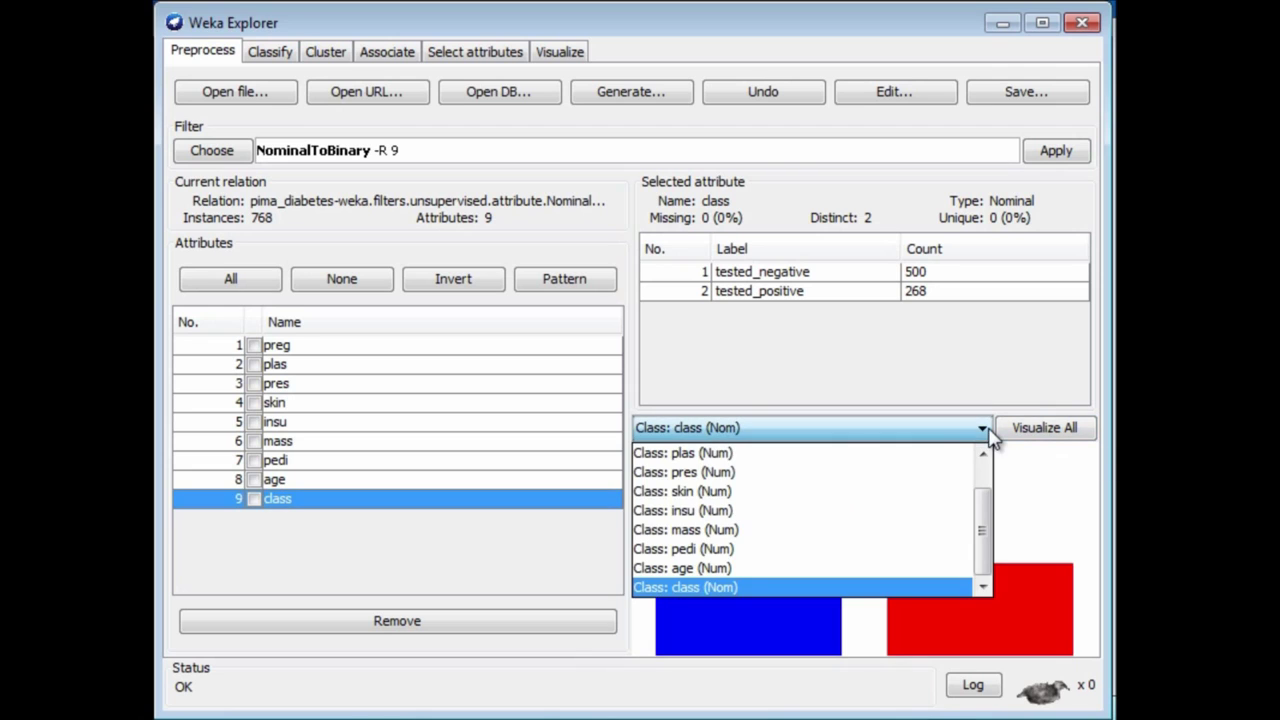
drag(986, 514, 1000, 465)
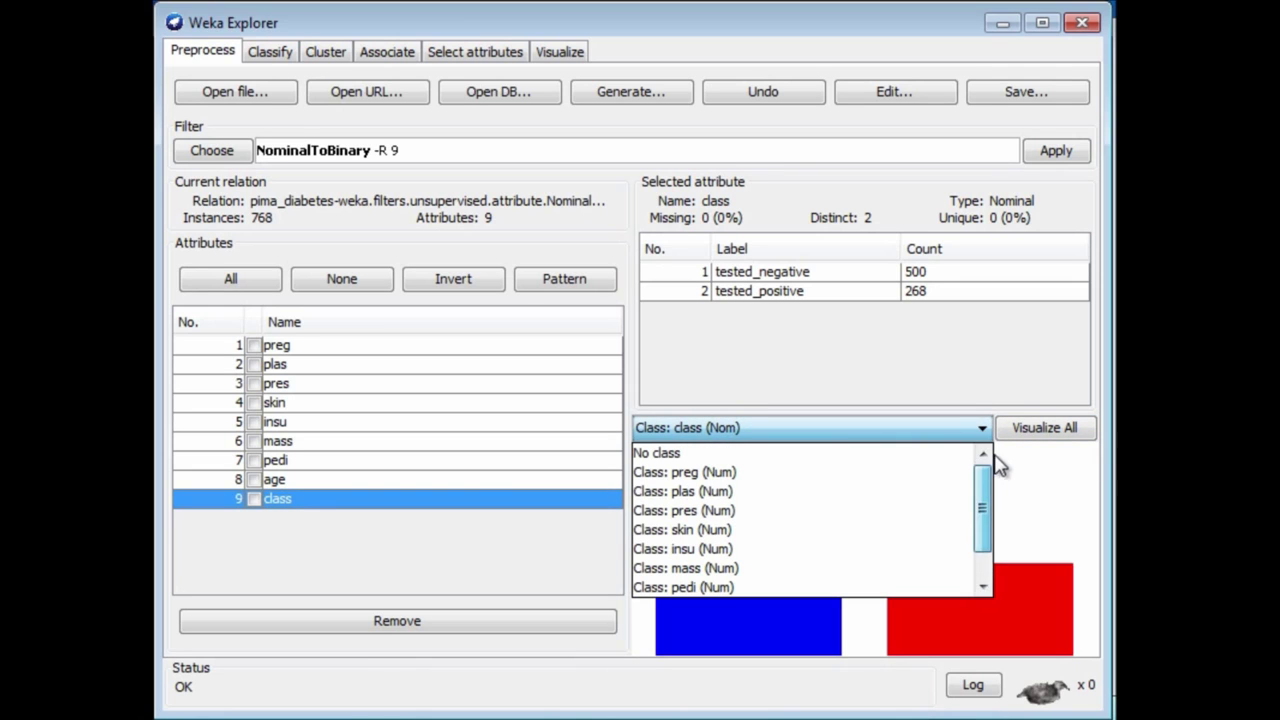
click(903, 455)
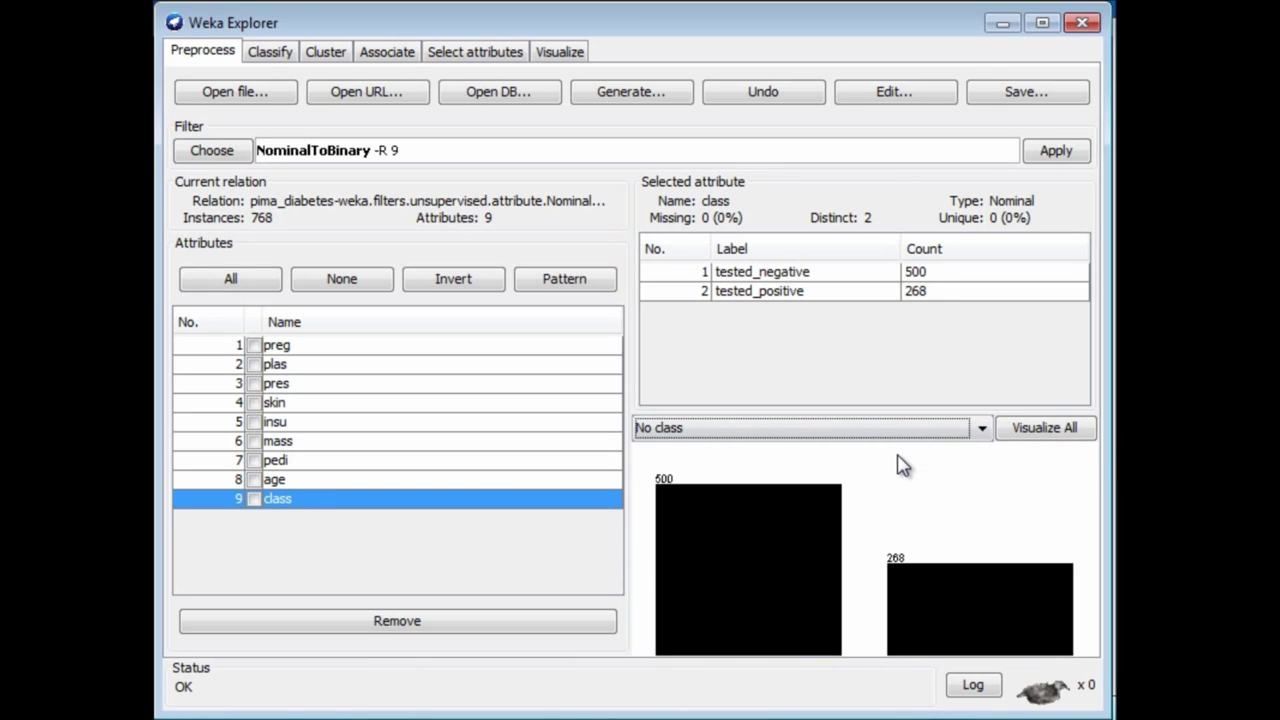
click(1056, 156)
click(291, 500)
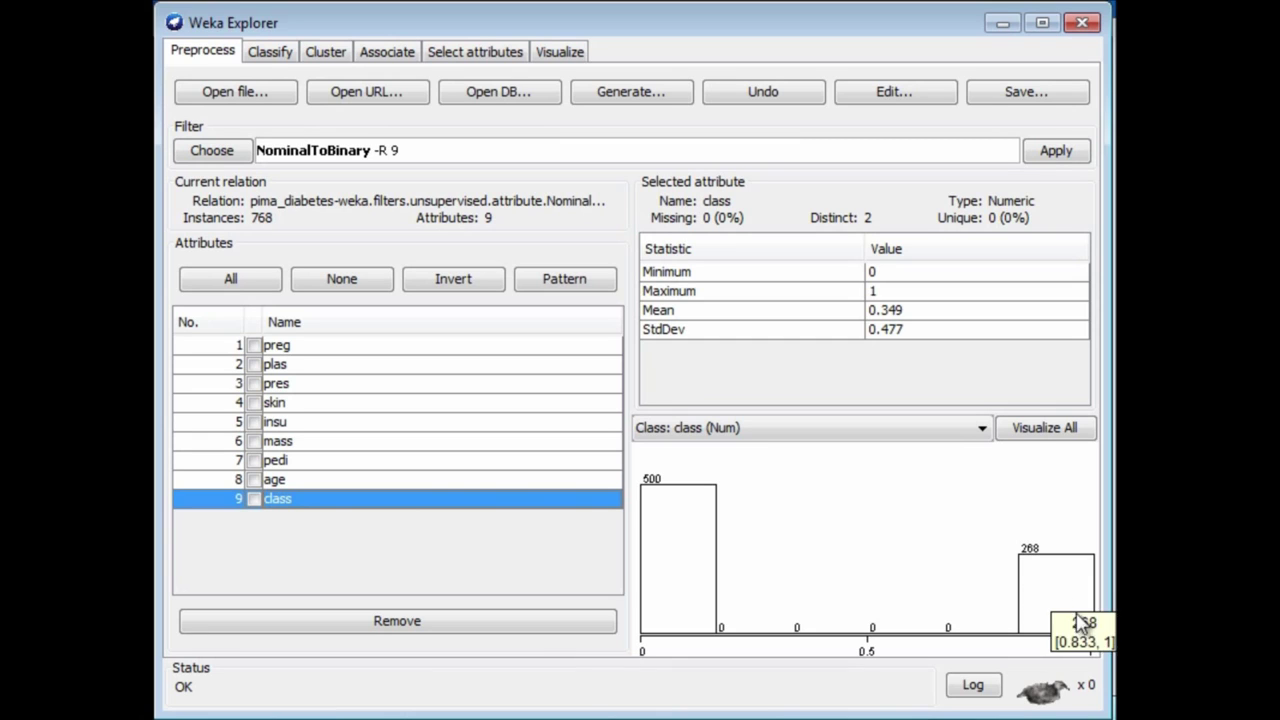
mouse_move(997, 606)
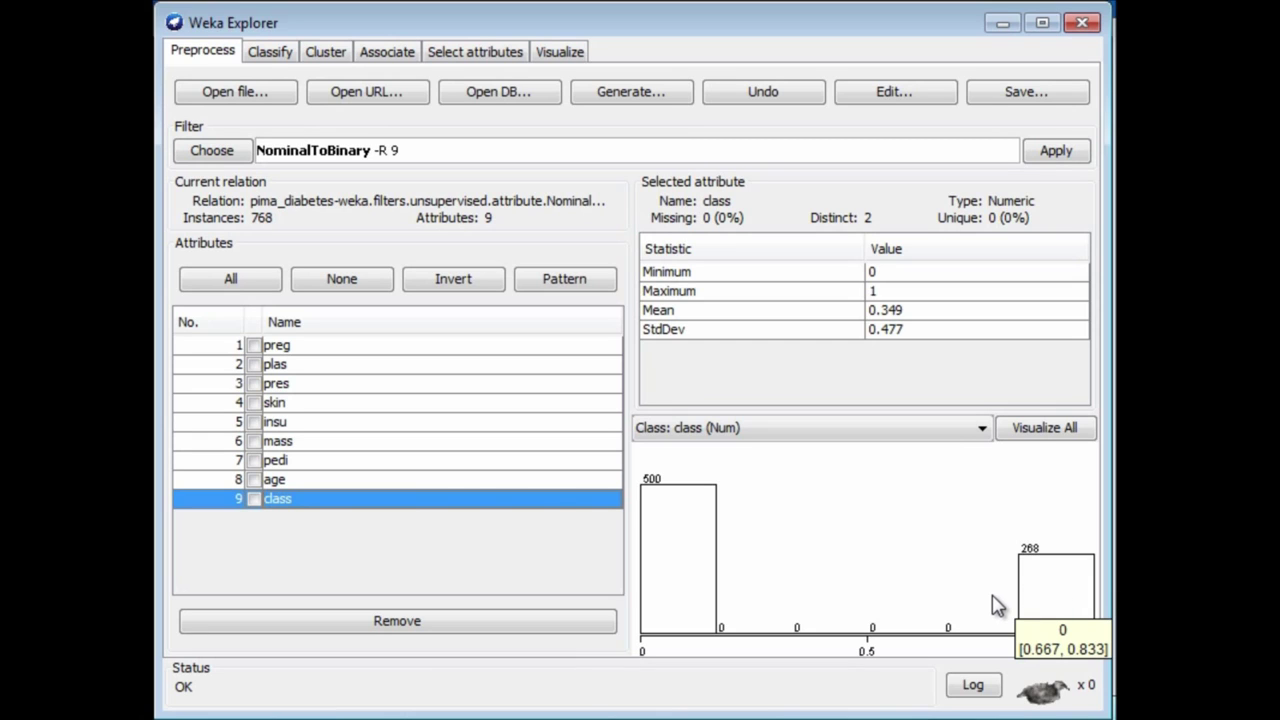
Run LinearRegression with 10-fold cross-validation, giving correlation coefficient 0.5322
click(270, 52)
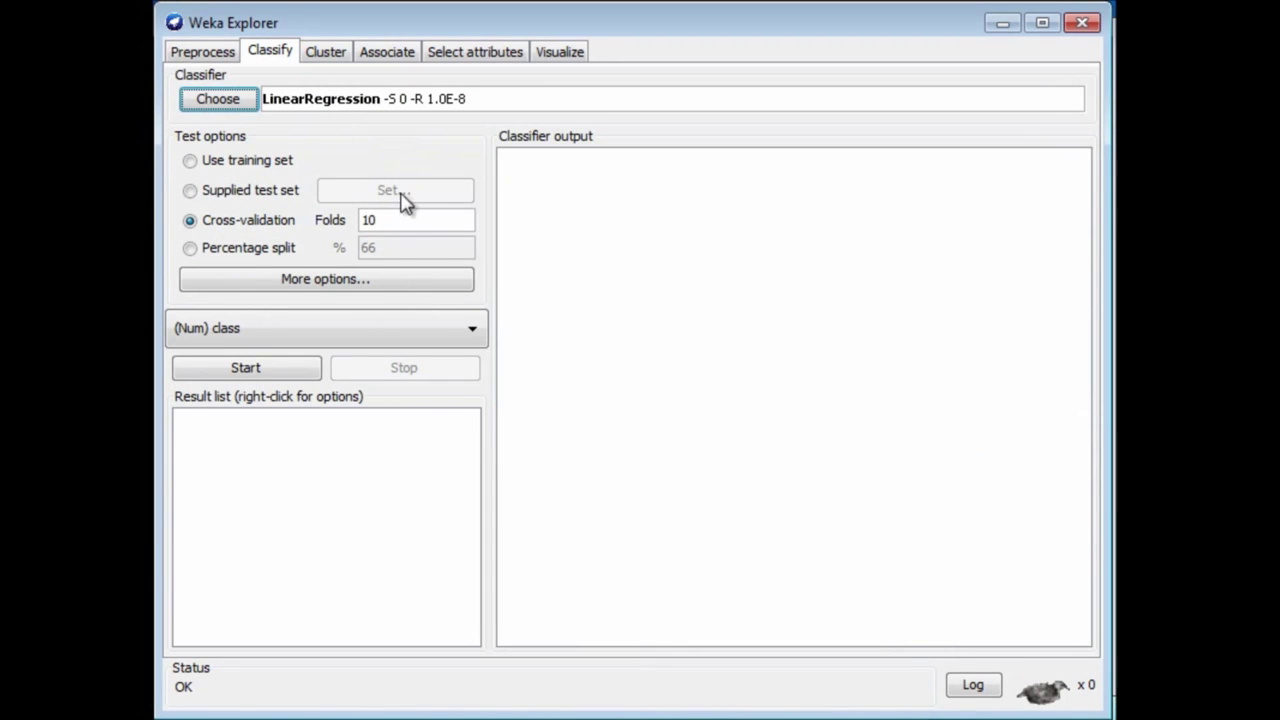
click(284, 369)
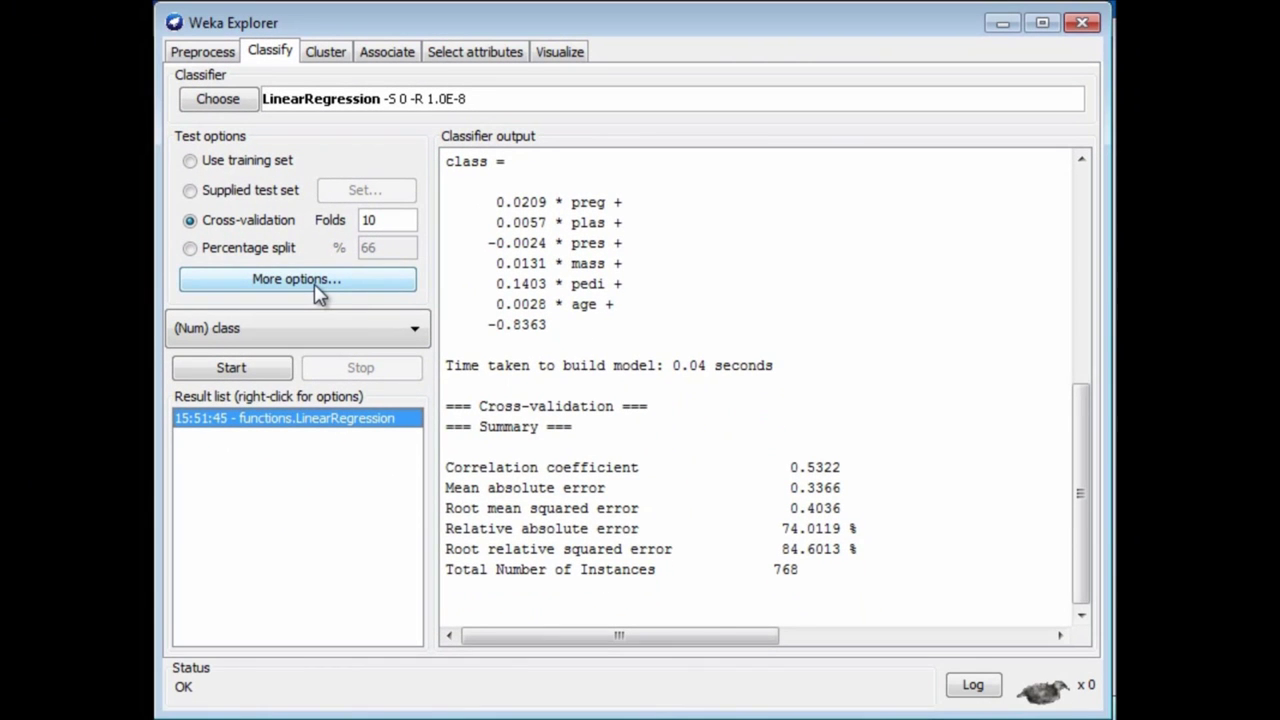
Enable Output predictions and rerun LinearRegression to list actual, predicted and error values
click(321, 293)
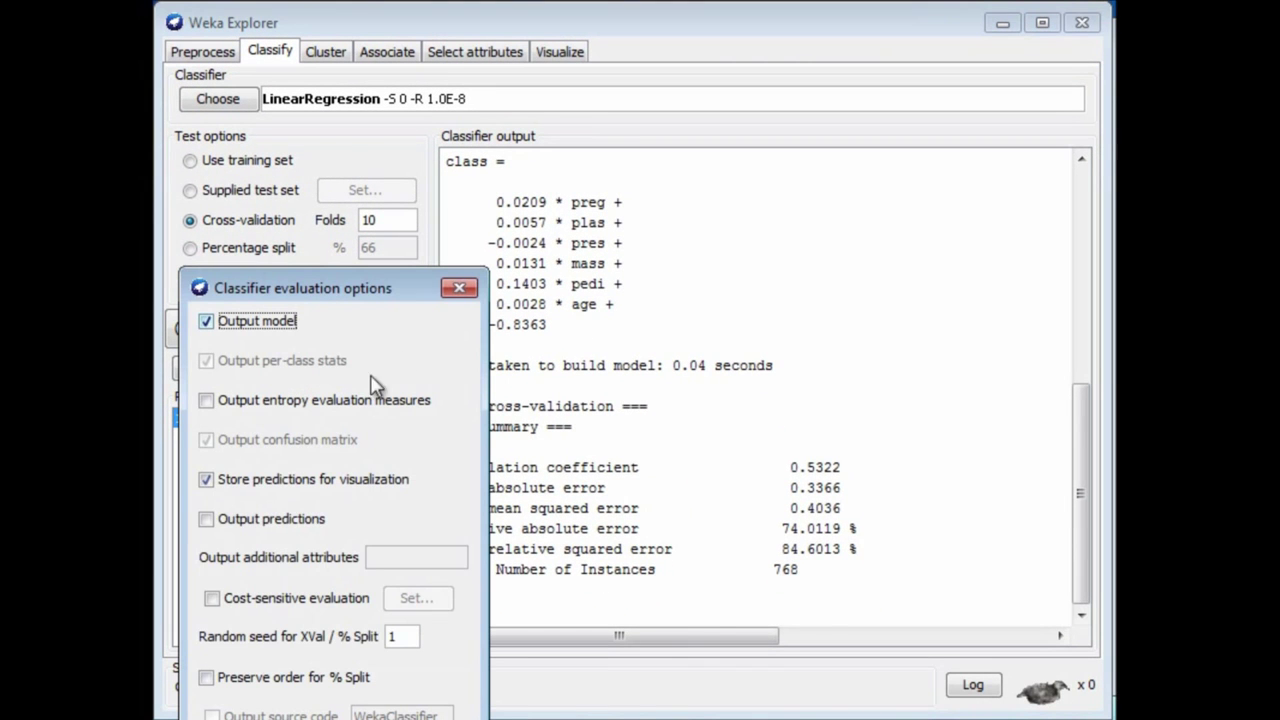
click(208, 520)
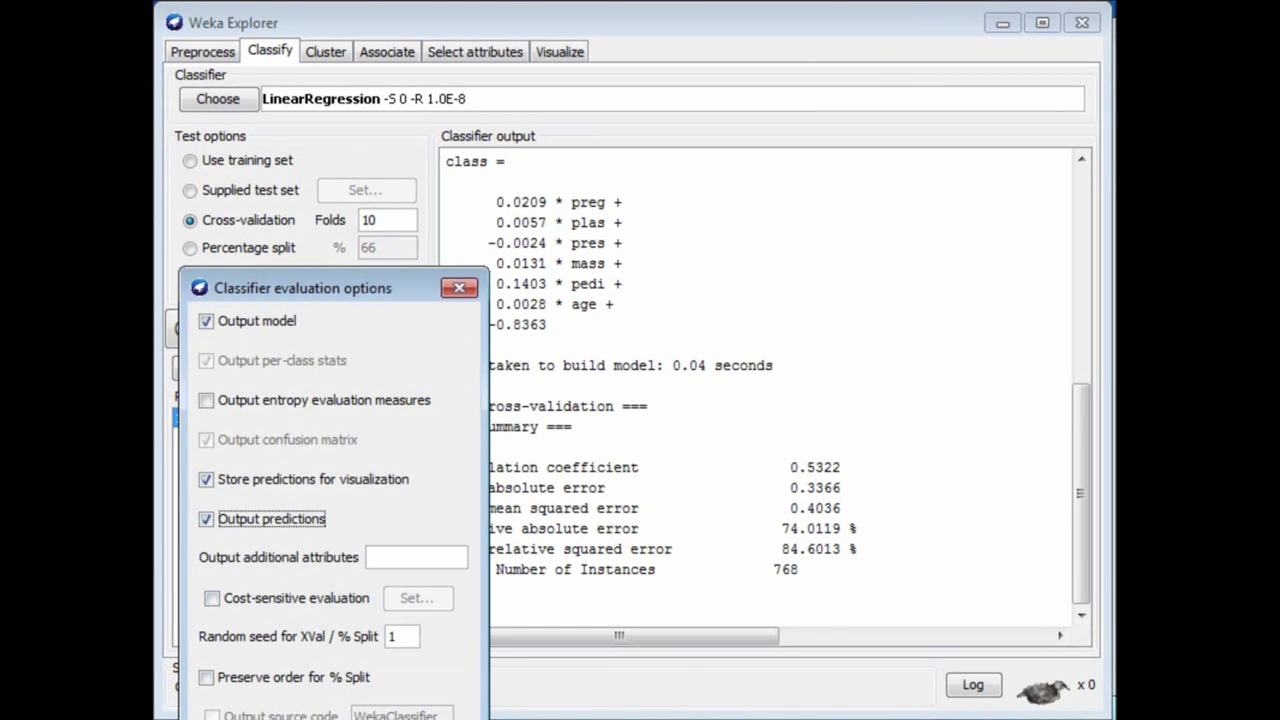
key(Return)
click(252, 370)
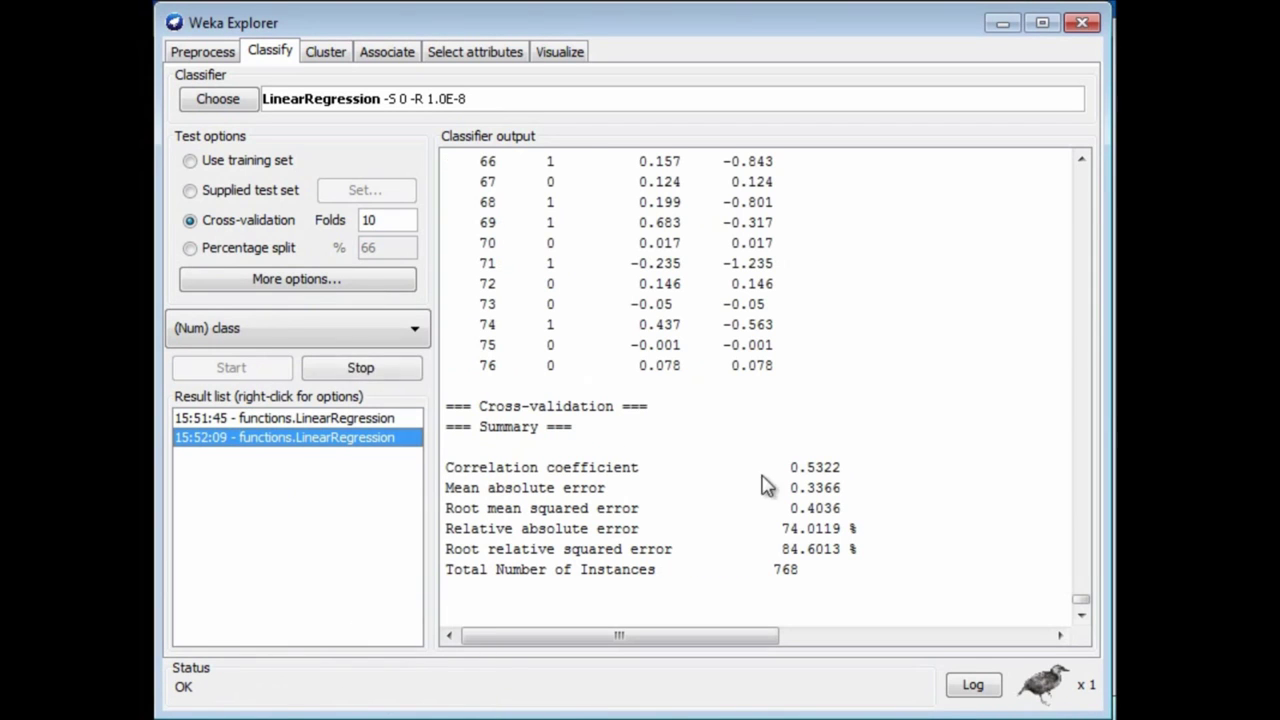
drag(1080, 598, 1106, 198)
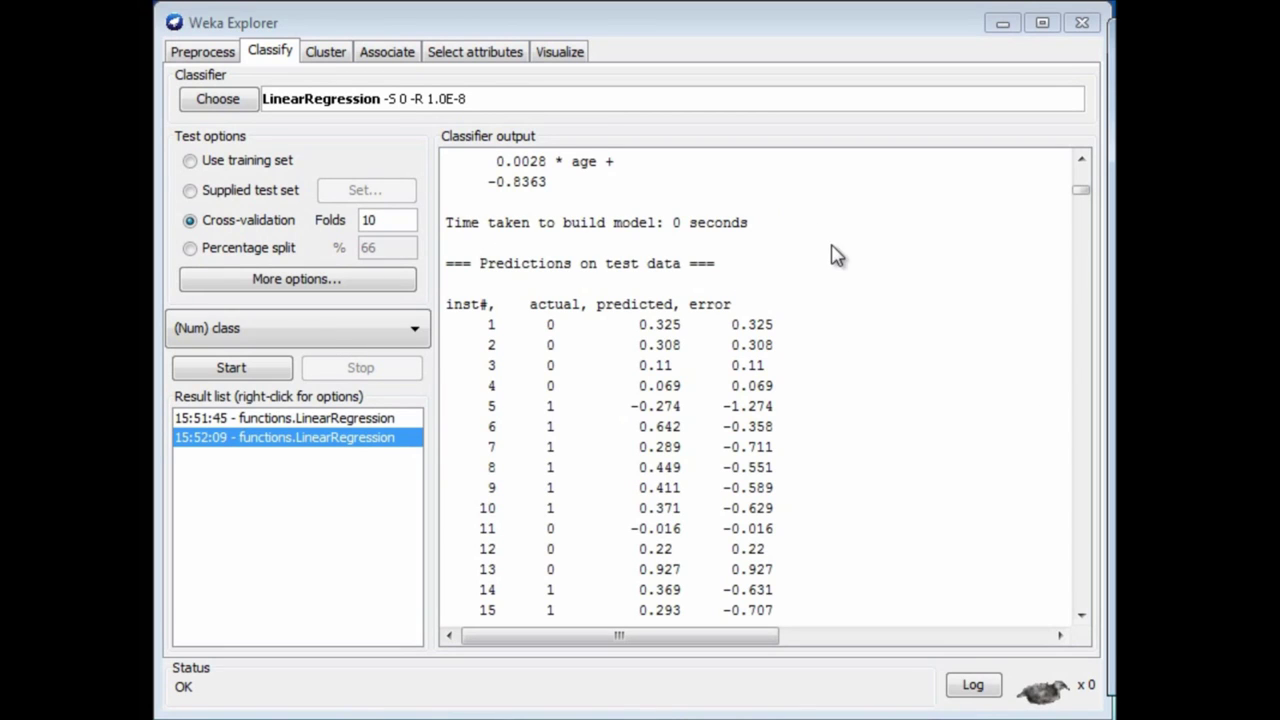
Back in Preprocess, select the supervised attribute AddClassification filter
click(208, 54)
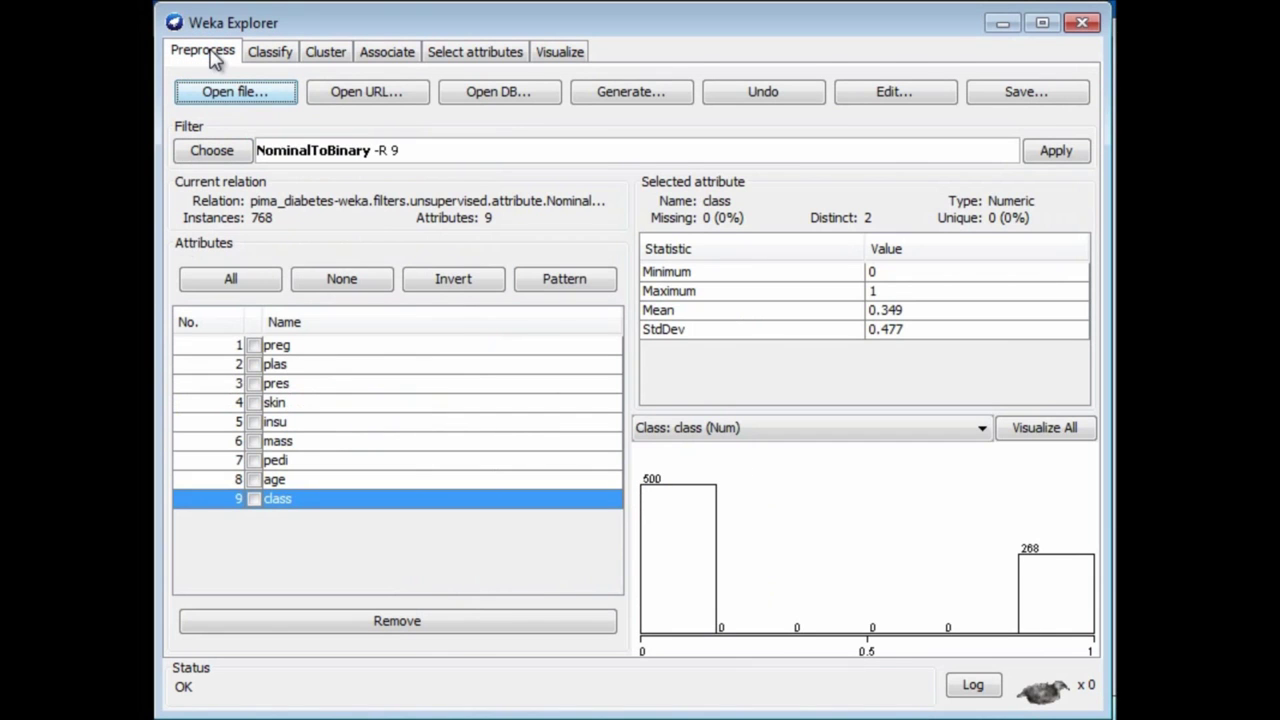
click(221, 152)
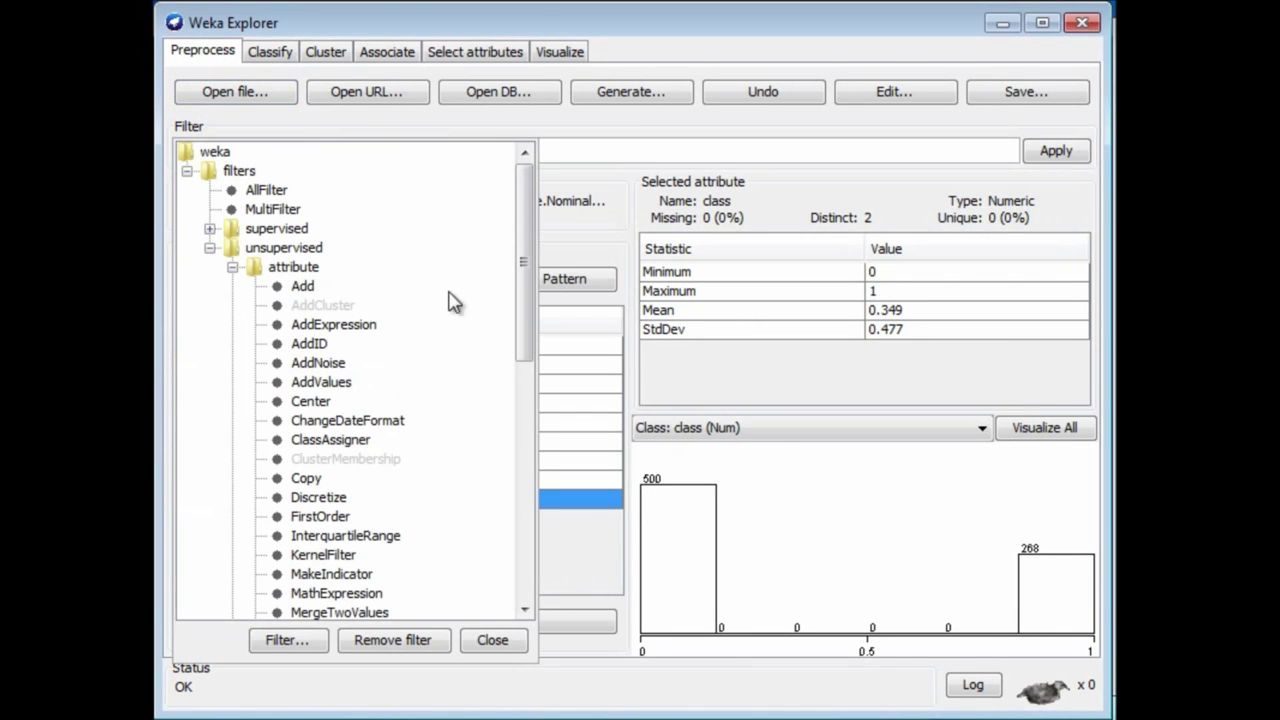
click(210, 228)
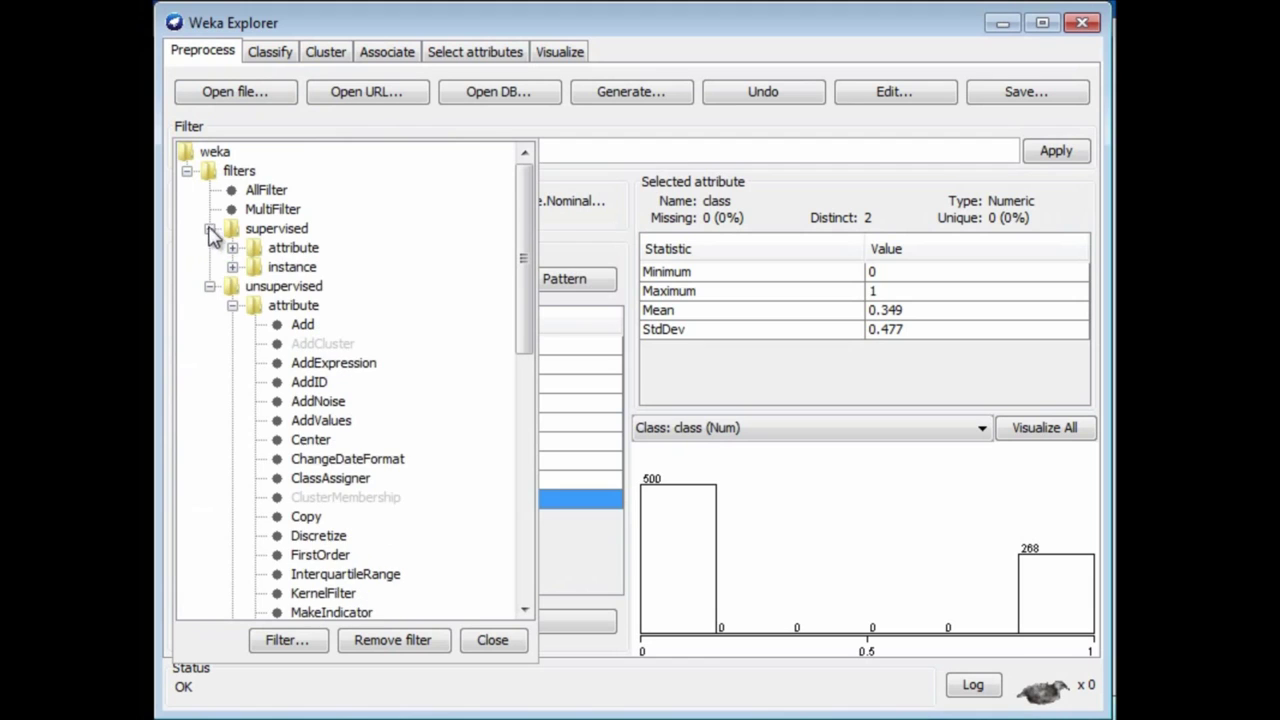
click(232, 247)
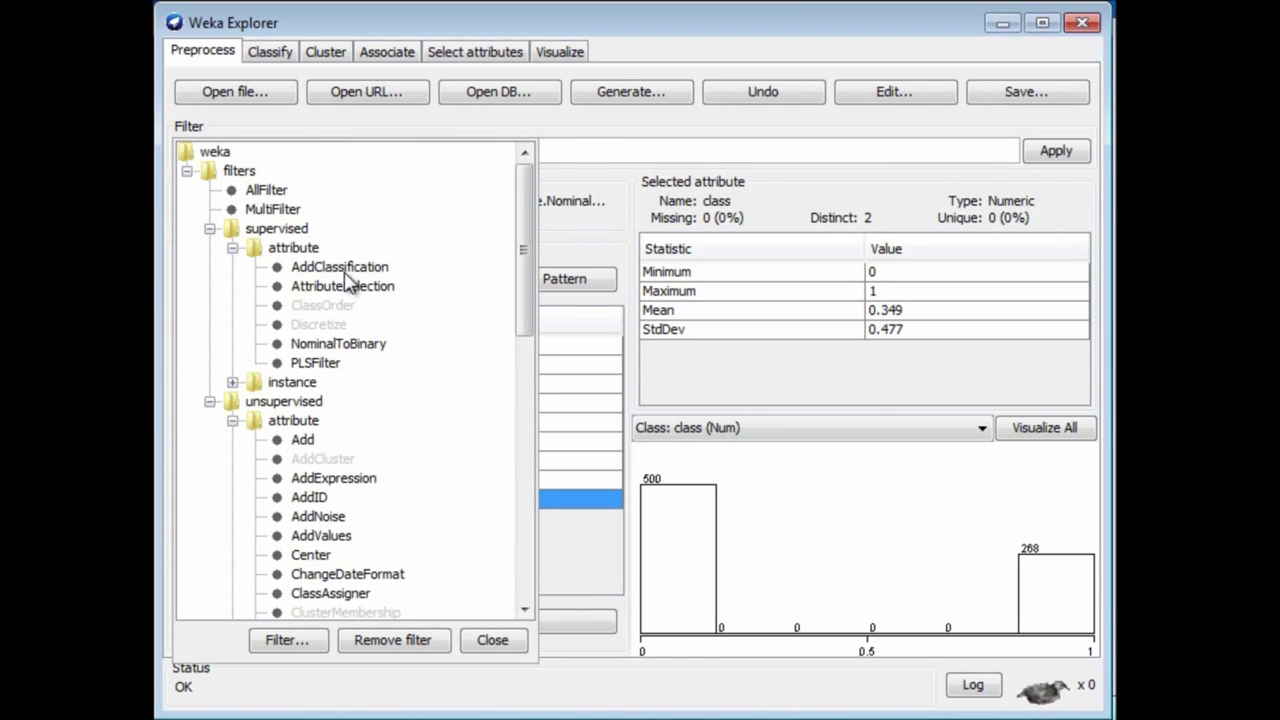
click(340, 267)
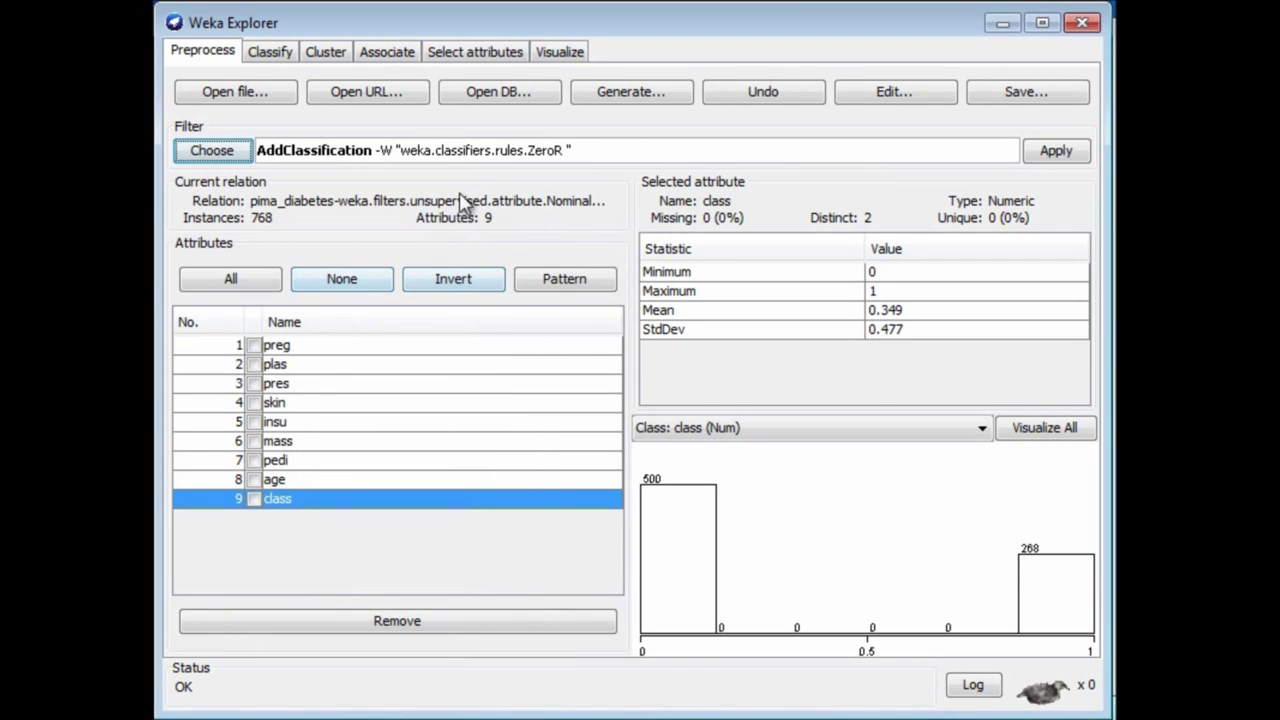
Configure AddClassification with LinearRegression and outputClassification True, then apply it
click(470, 155)
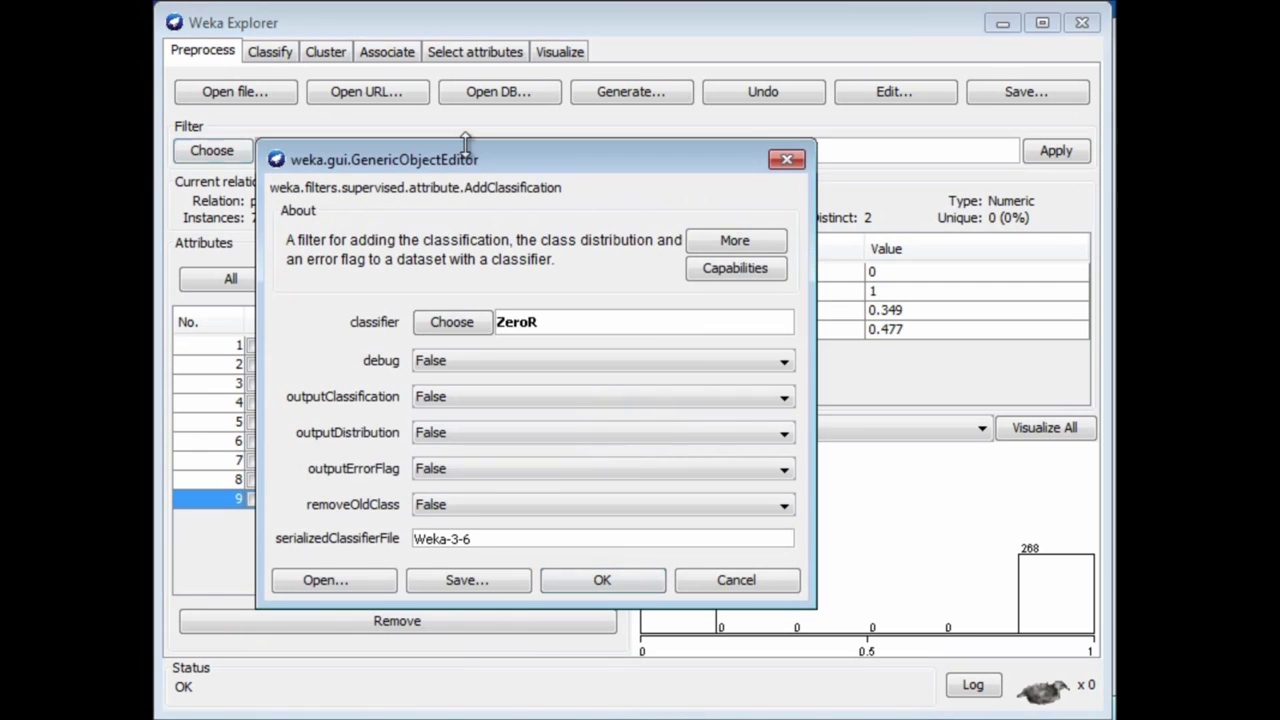
click(449, 322)
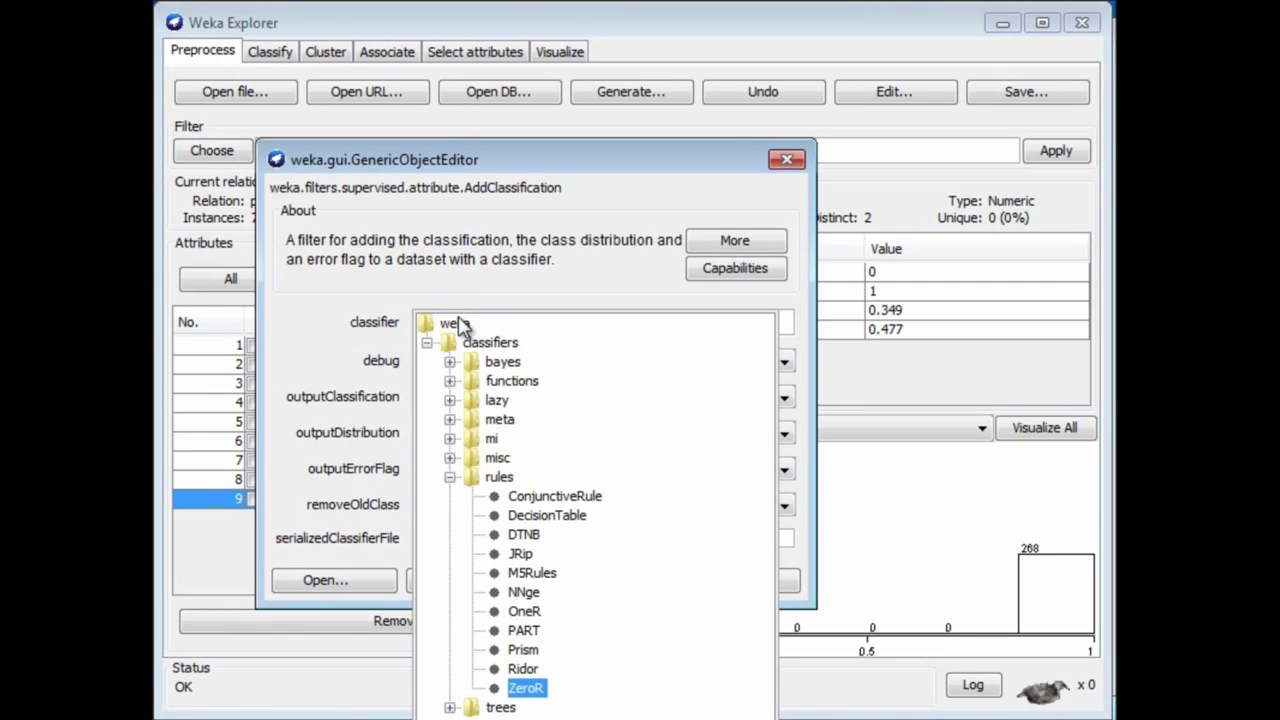
click(449, 381)
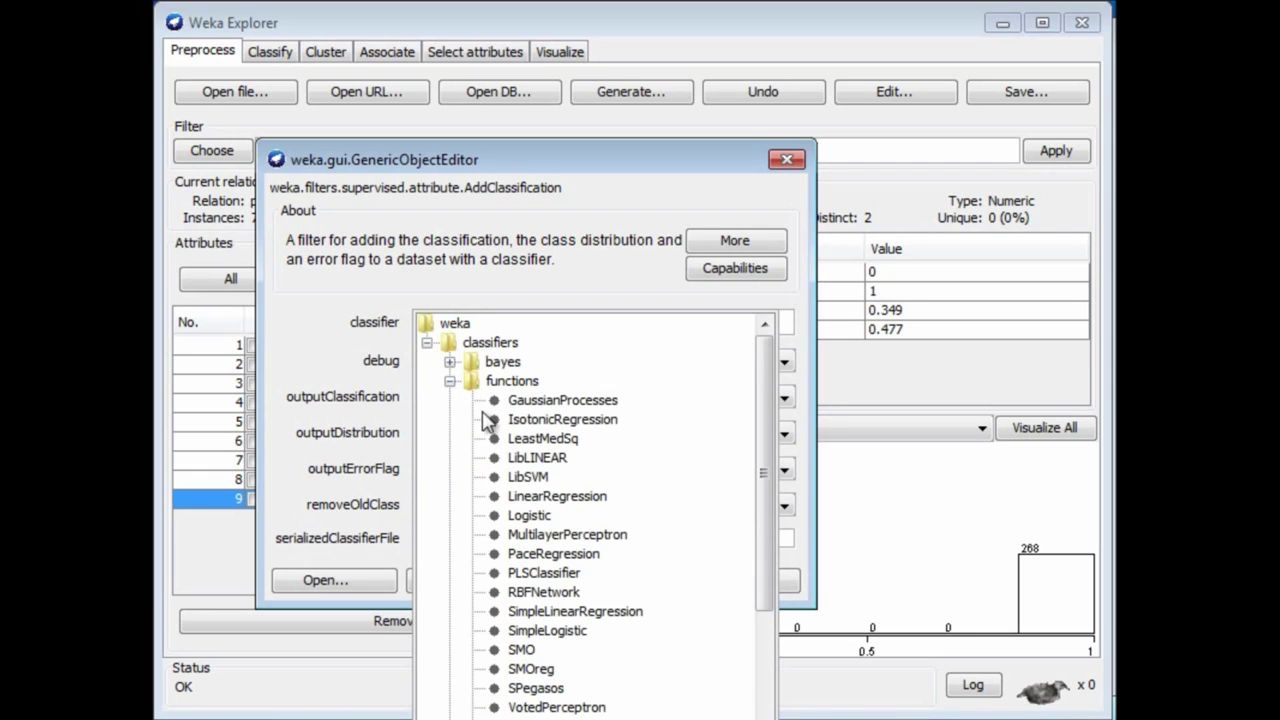
click(560, 496)
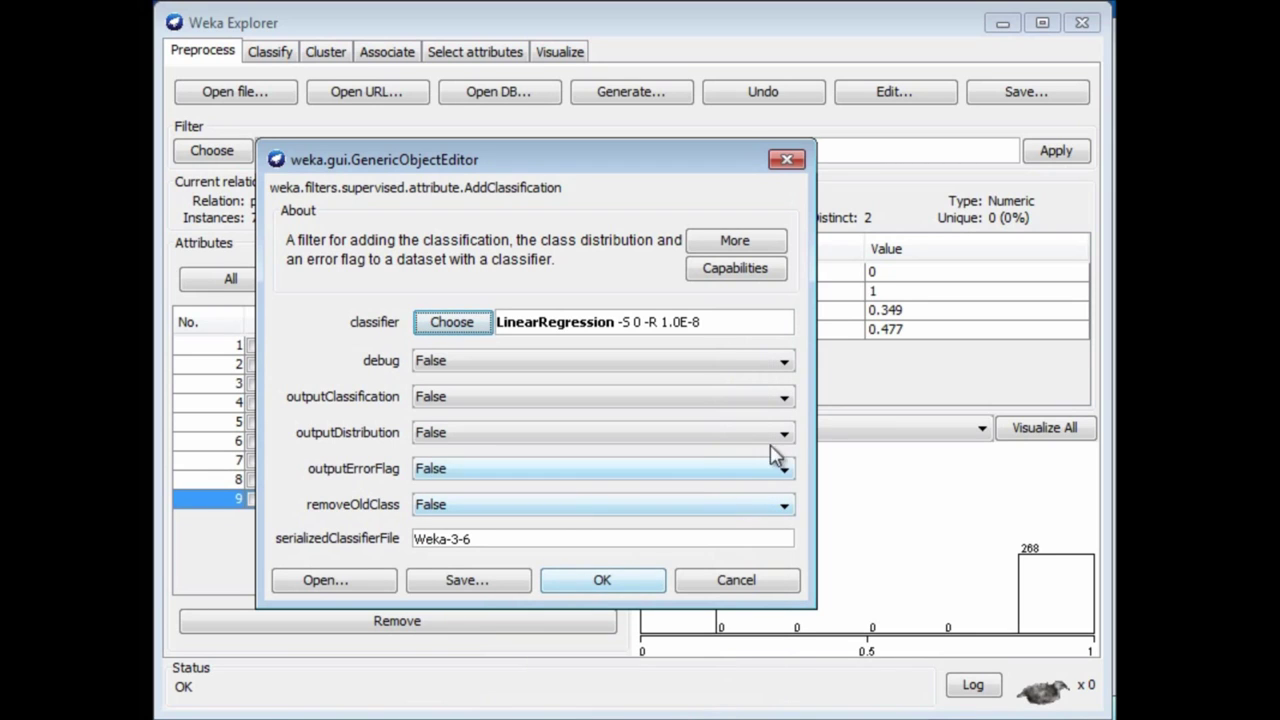
click(790, 400)
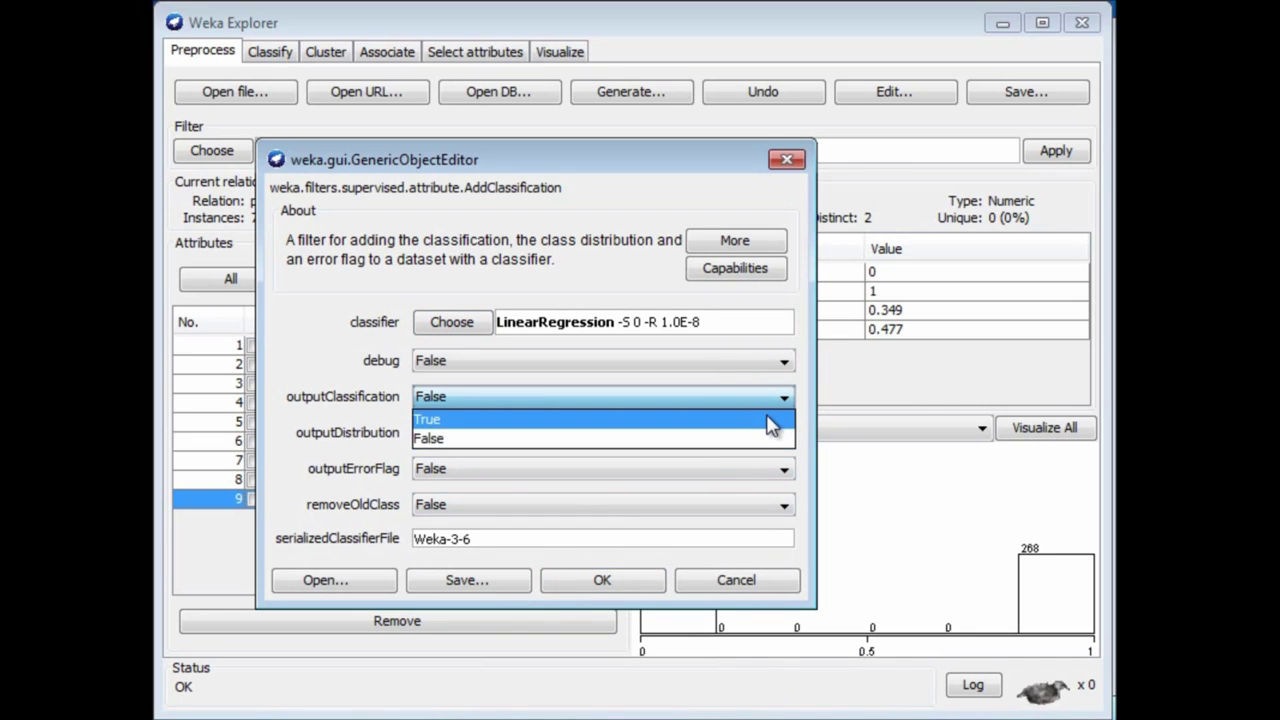
click(771, 418)
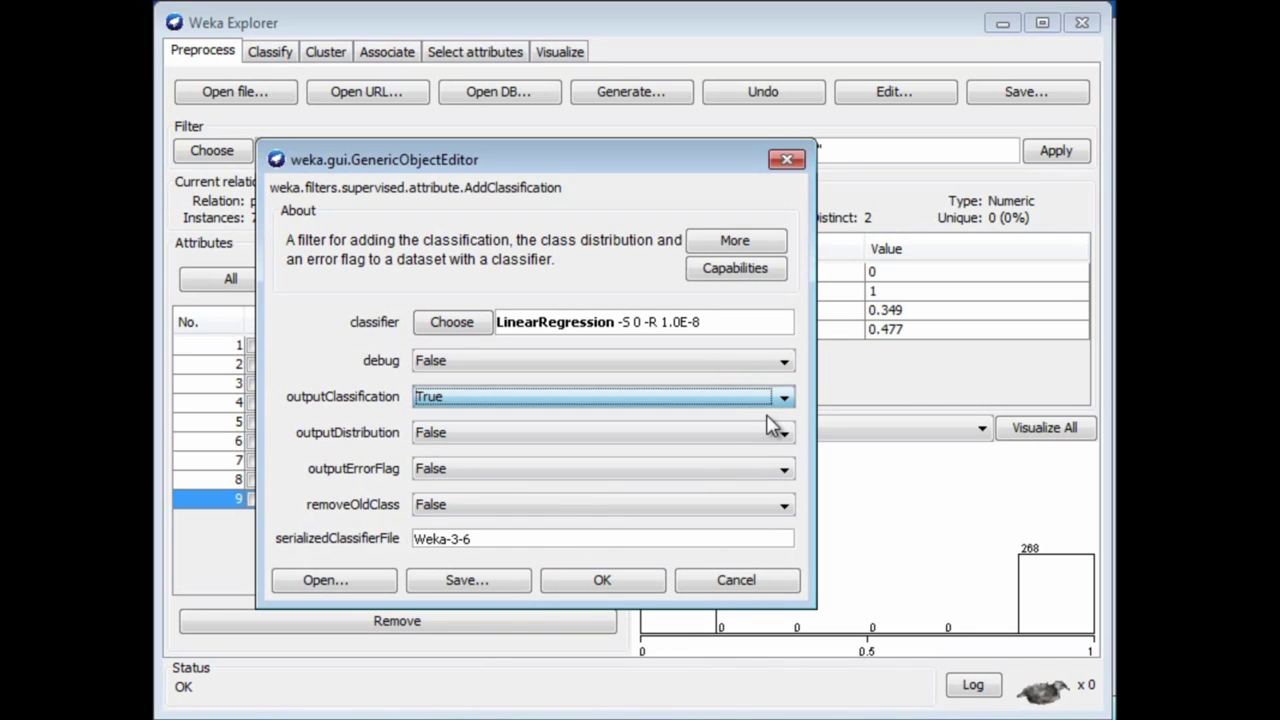
click(602, 579)
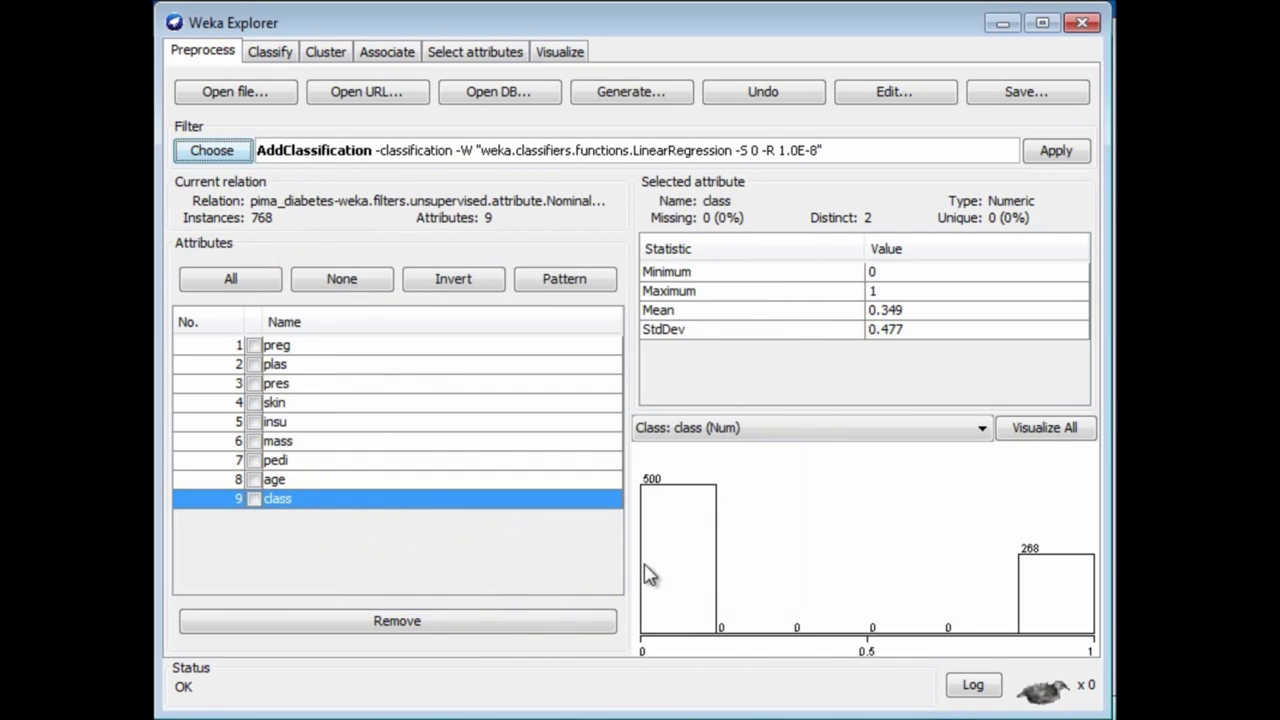
click(1056, 151)
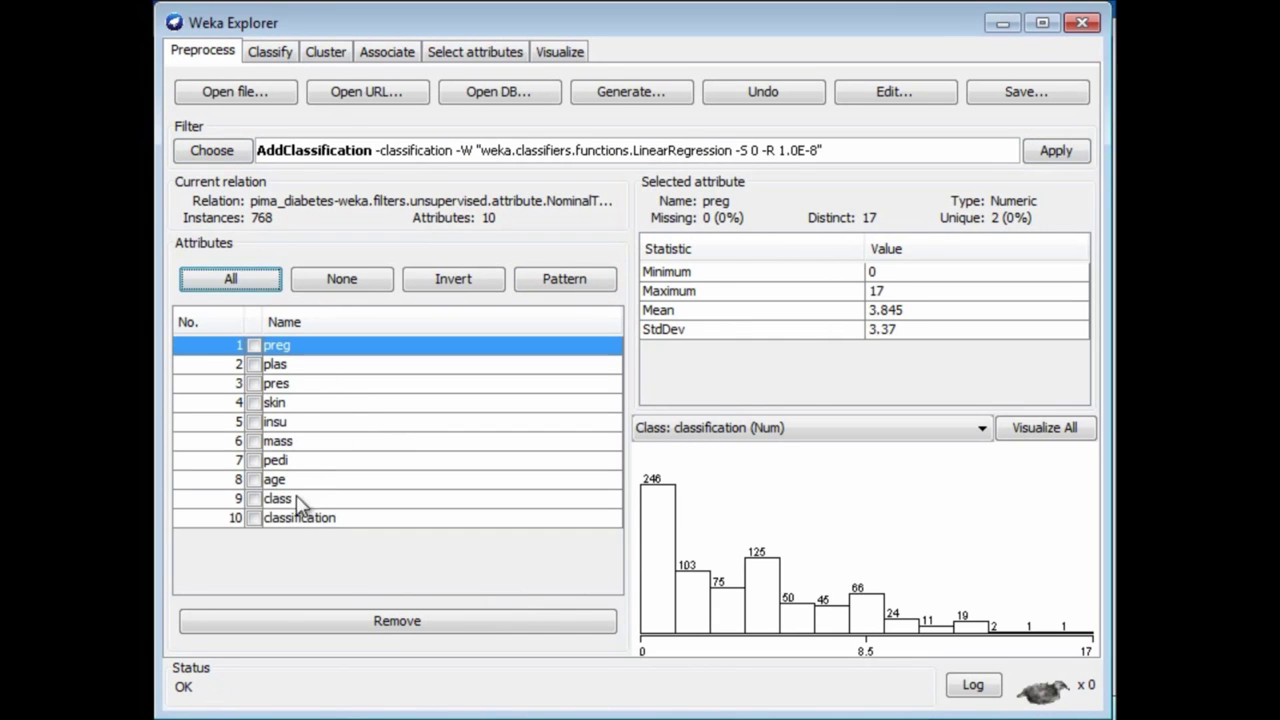
click(293, 520)
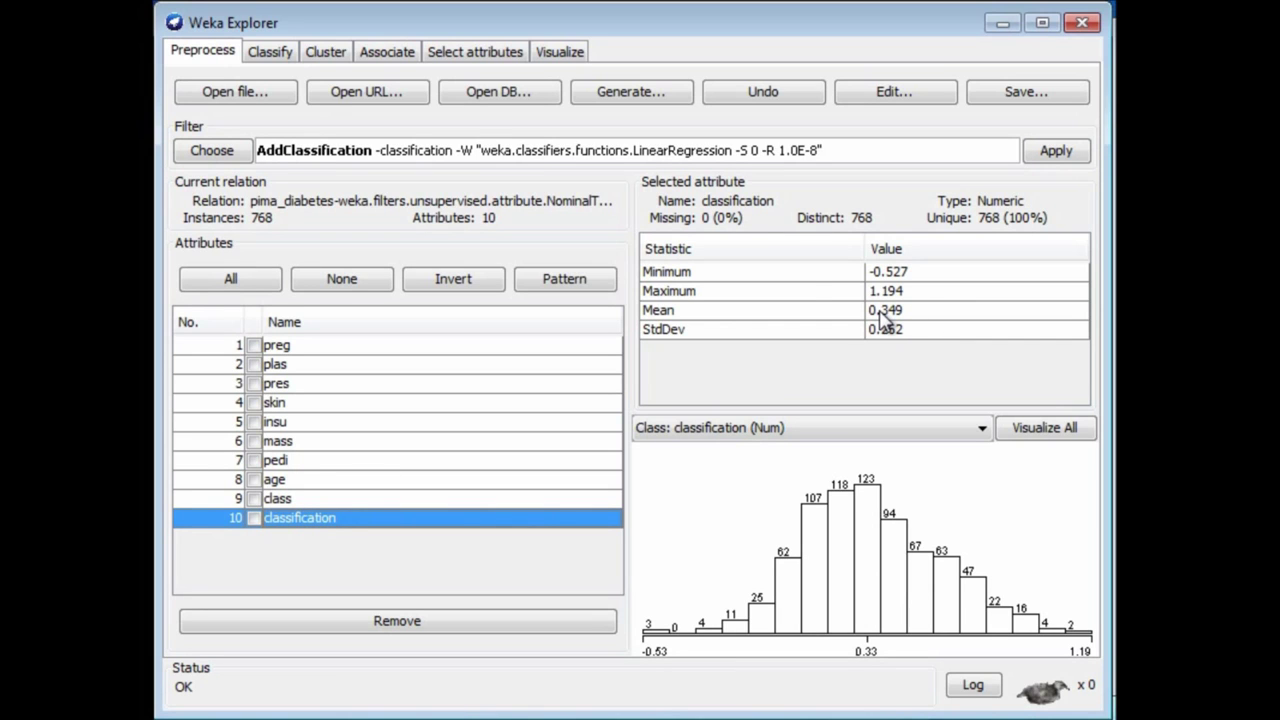
click(278, 53)
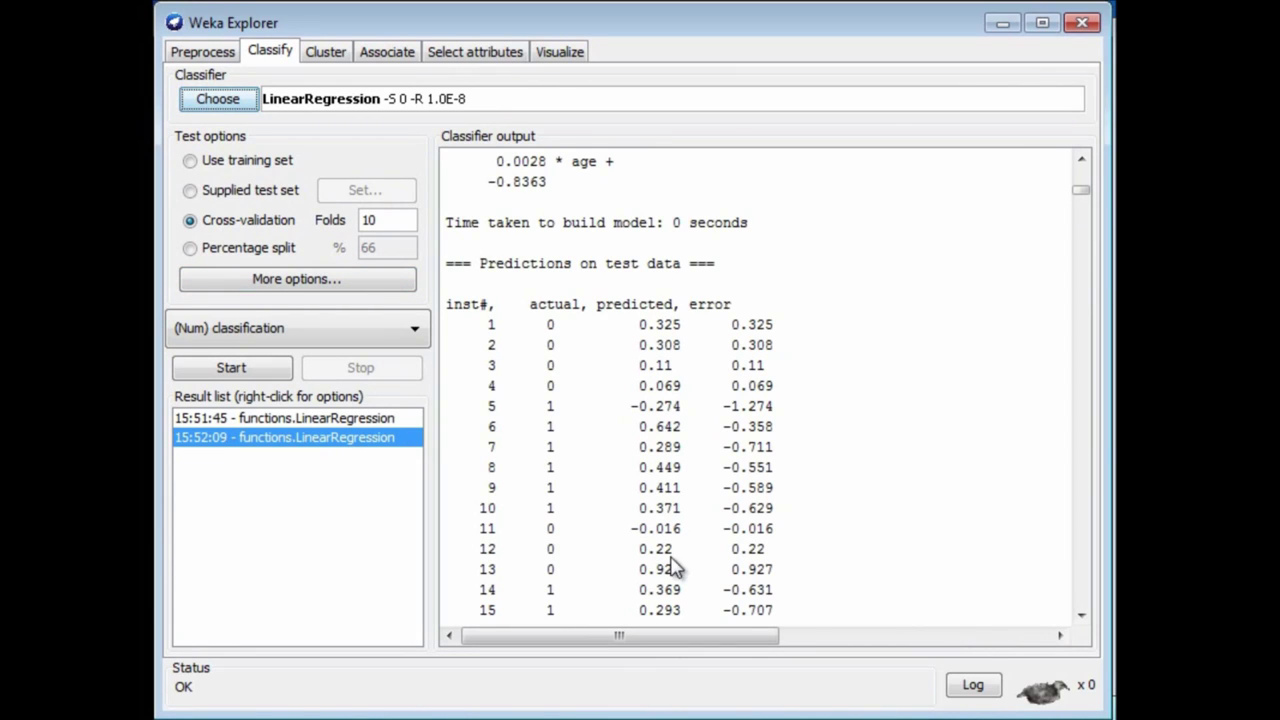
click(210, 53)
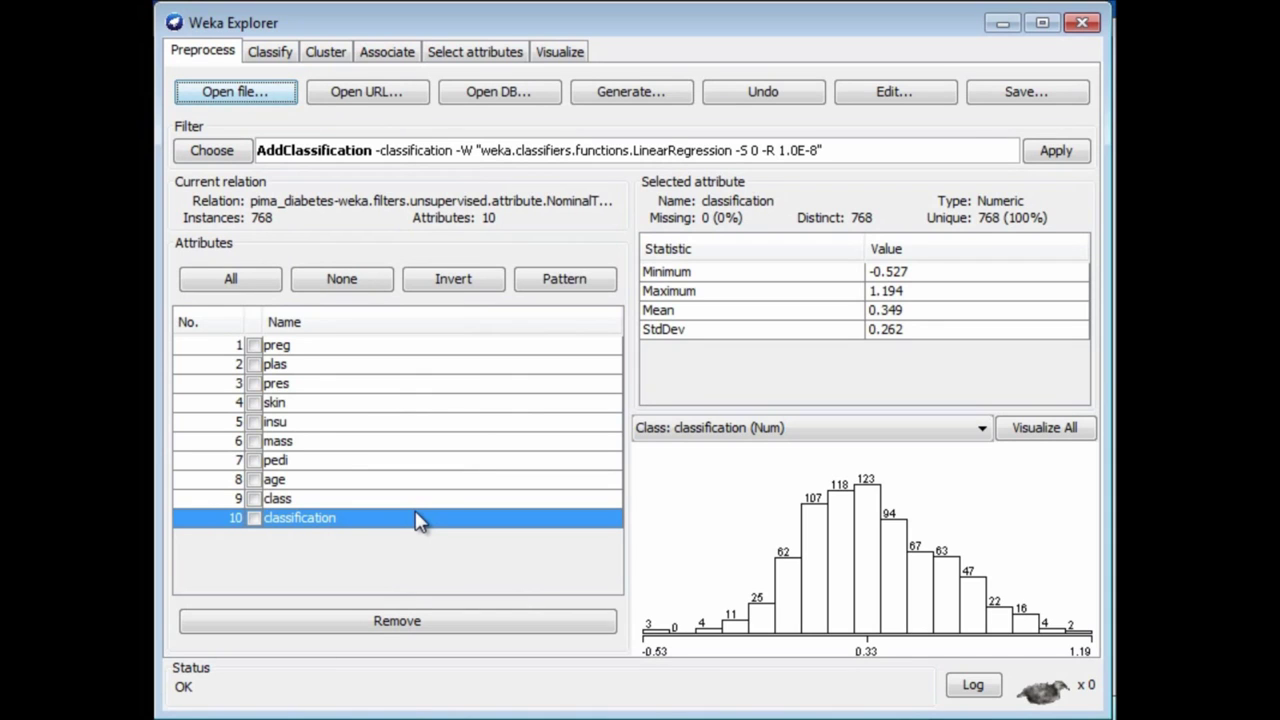
click(274, 497)
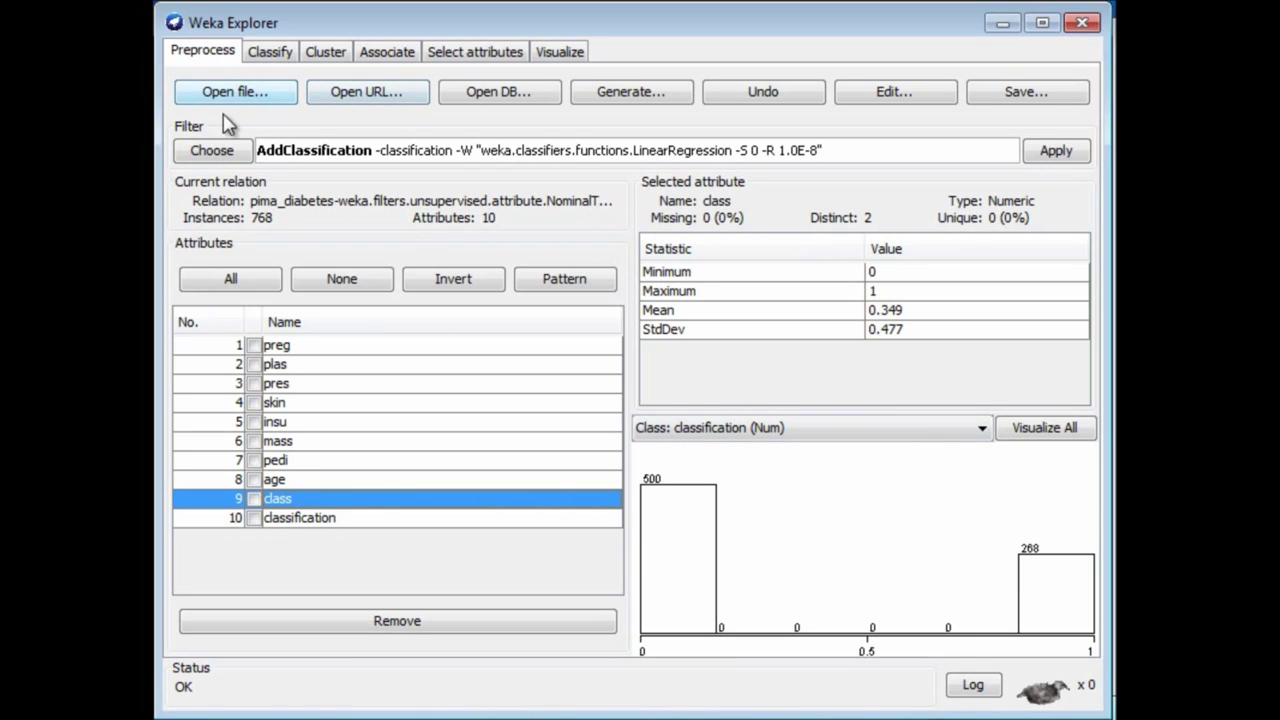
Select the unsupervised attribute NumericToNominal filter
click(222, 160)
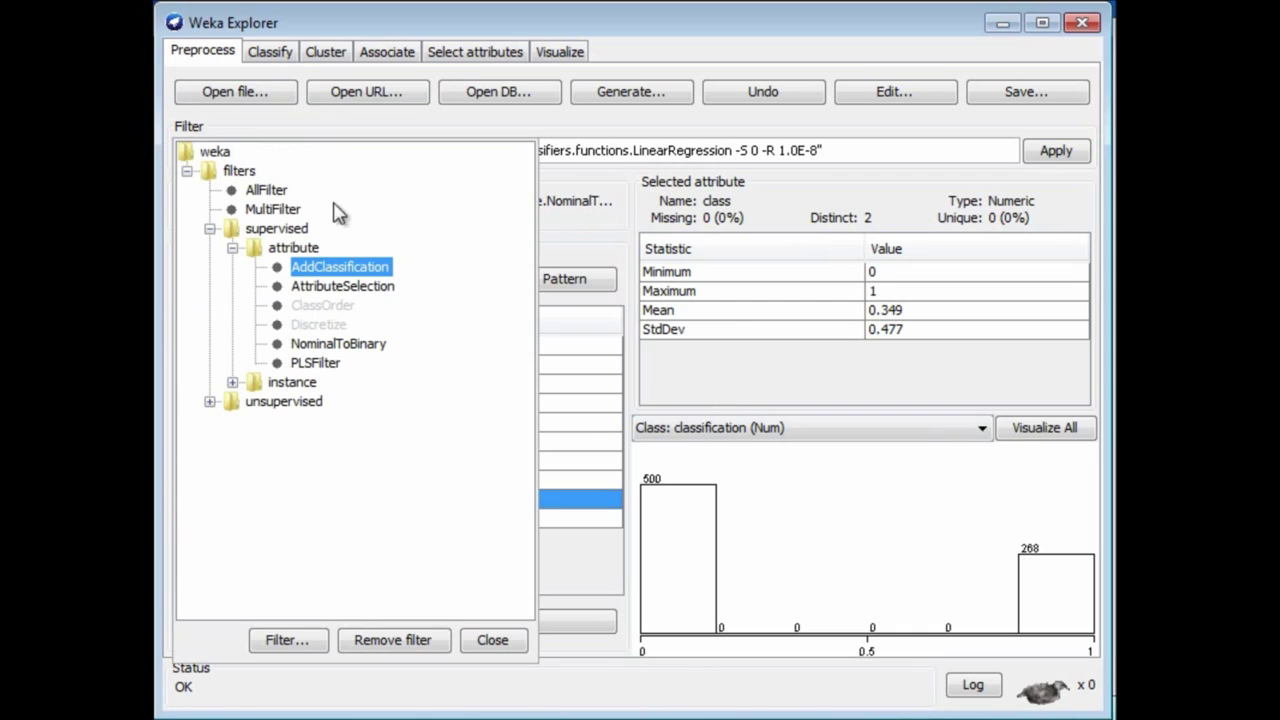
click(210, 401)
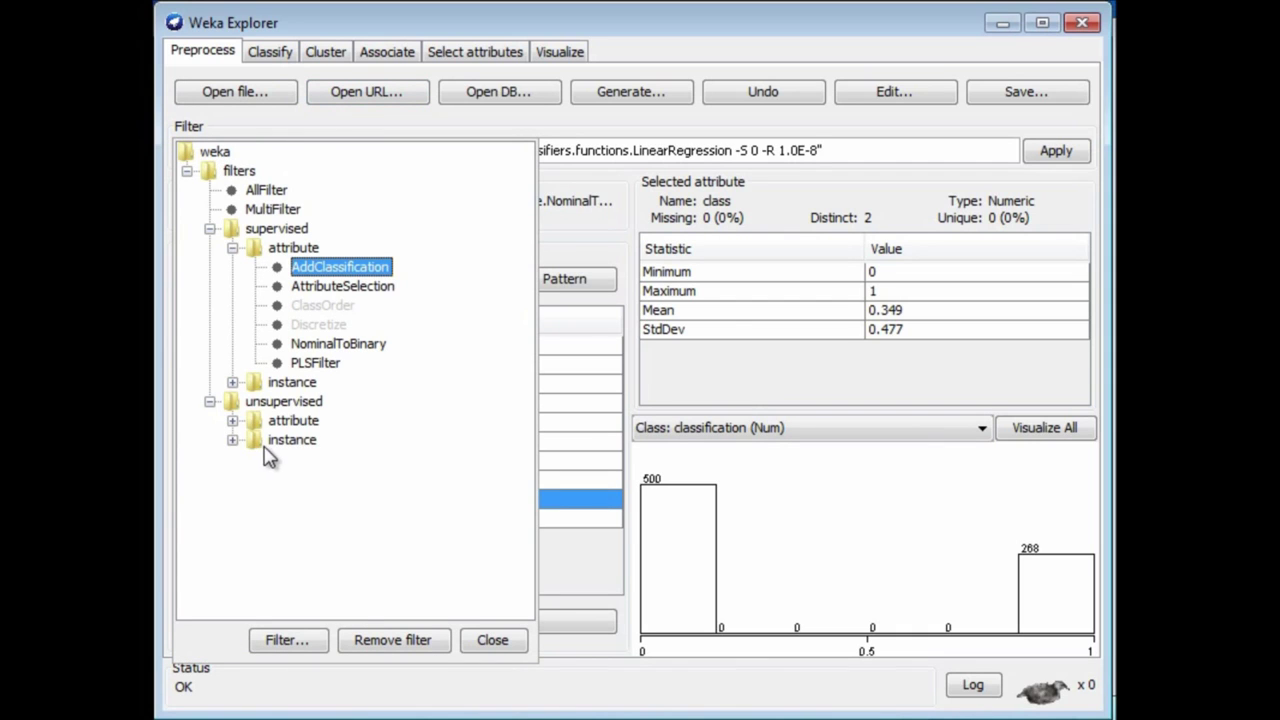
click(232, 421)
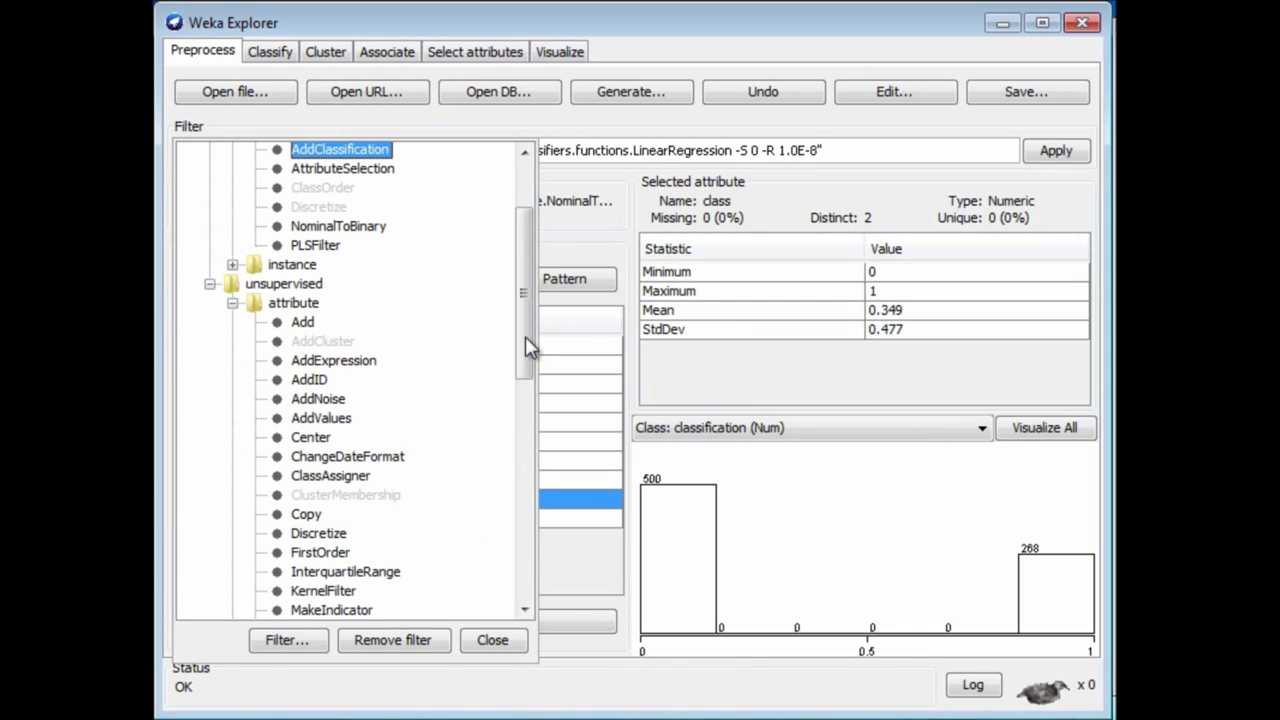
drag(525, 340, 526, 490)
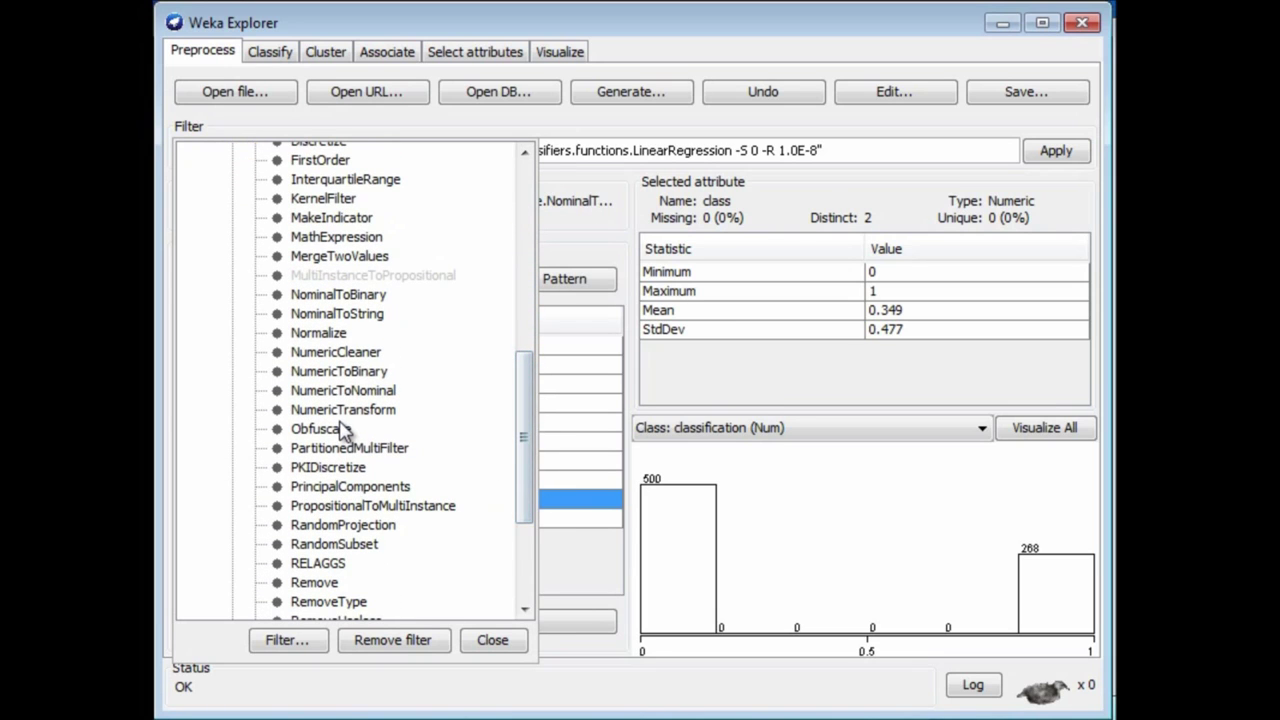
click(371, 392)
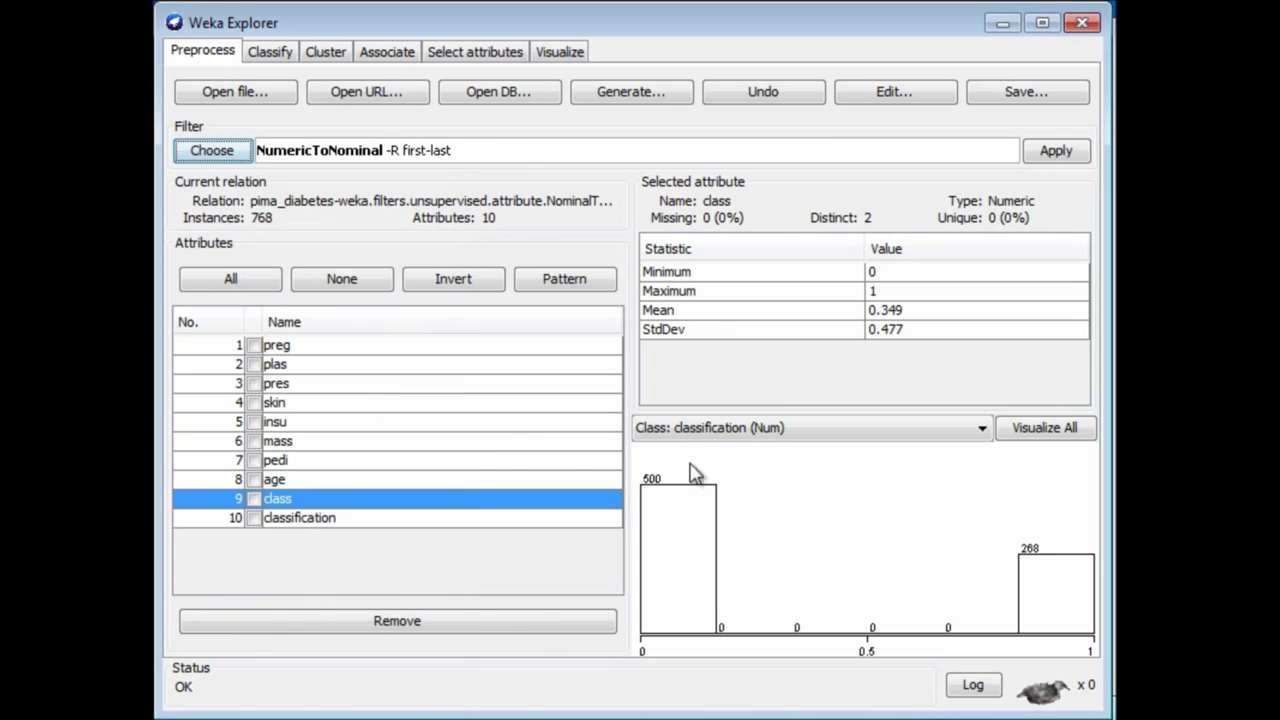
Set NumericToNominal attributeIndices to 9, apply it, and check class counts 500/268
click(480, 155)
drag(465, 318, 302, 318)
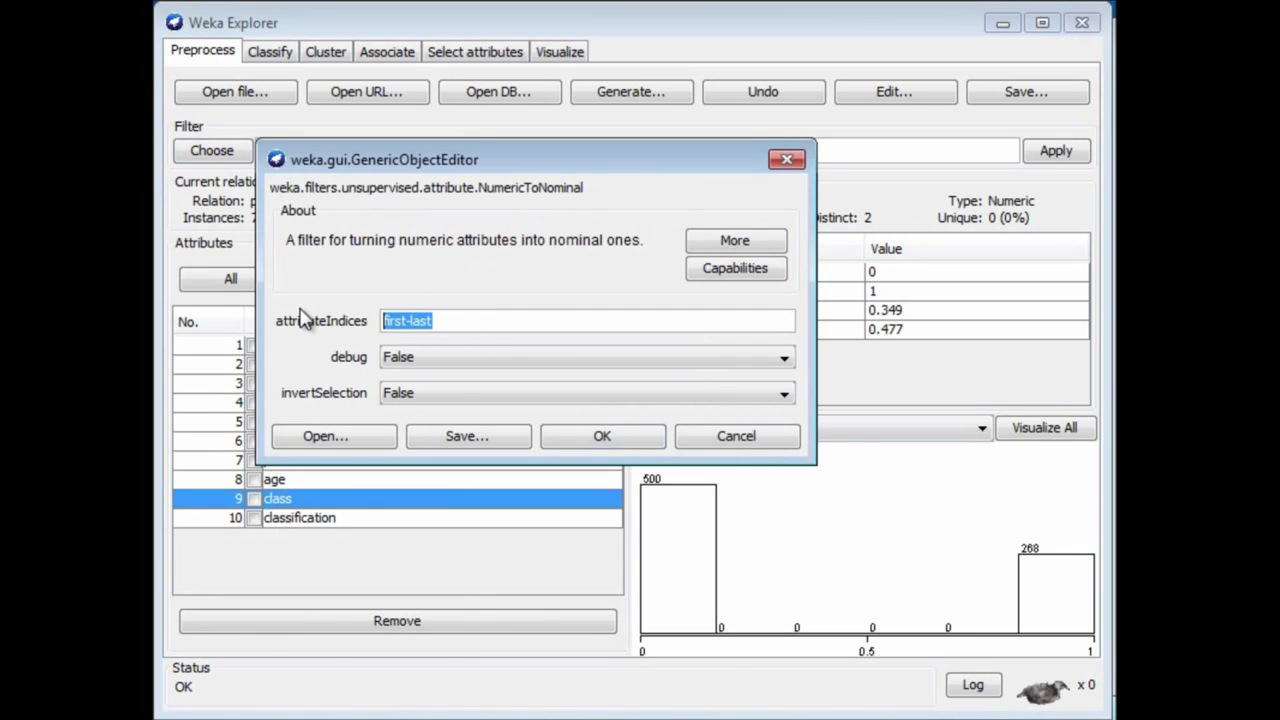
text(9)
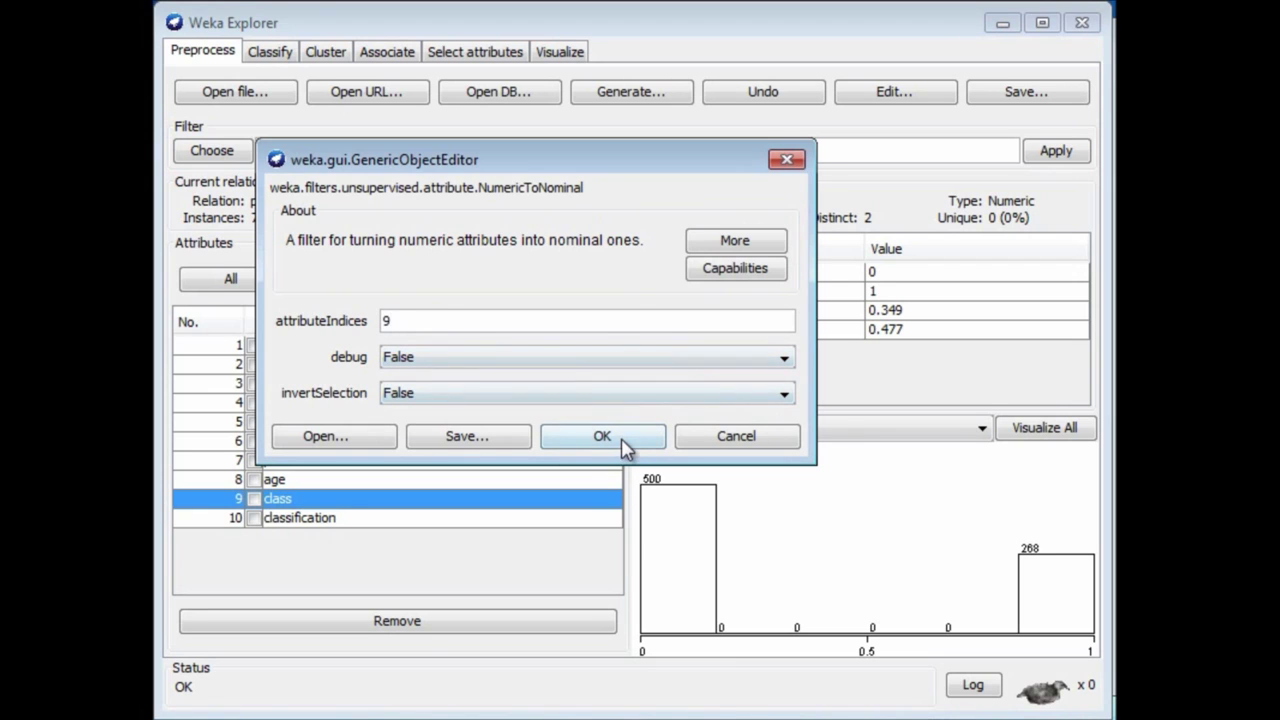
click(621, 438)
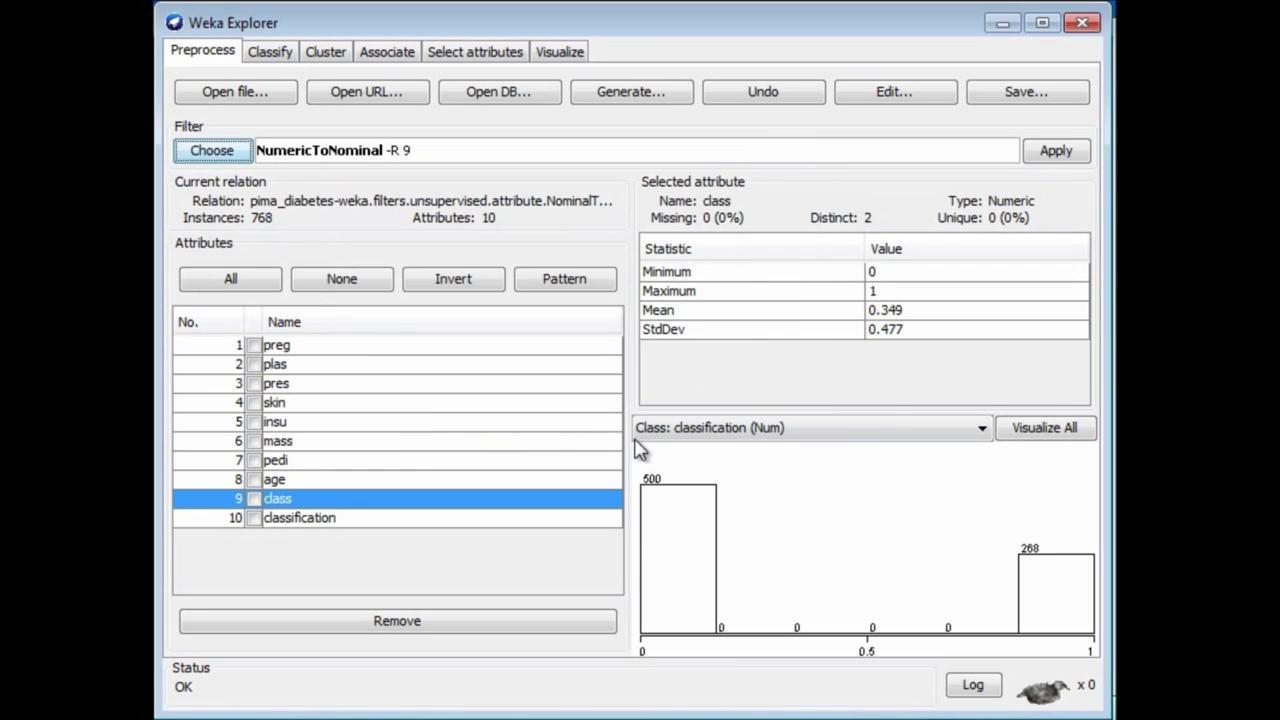
click(1054, 158)
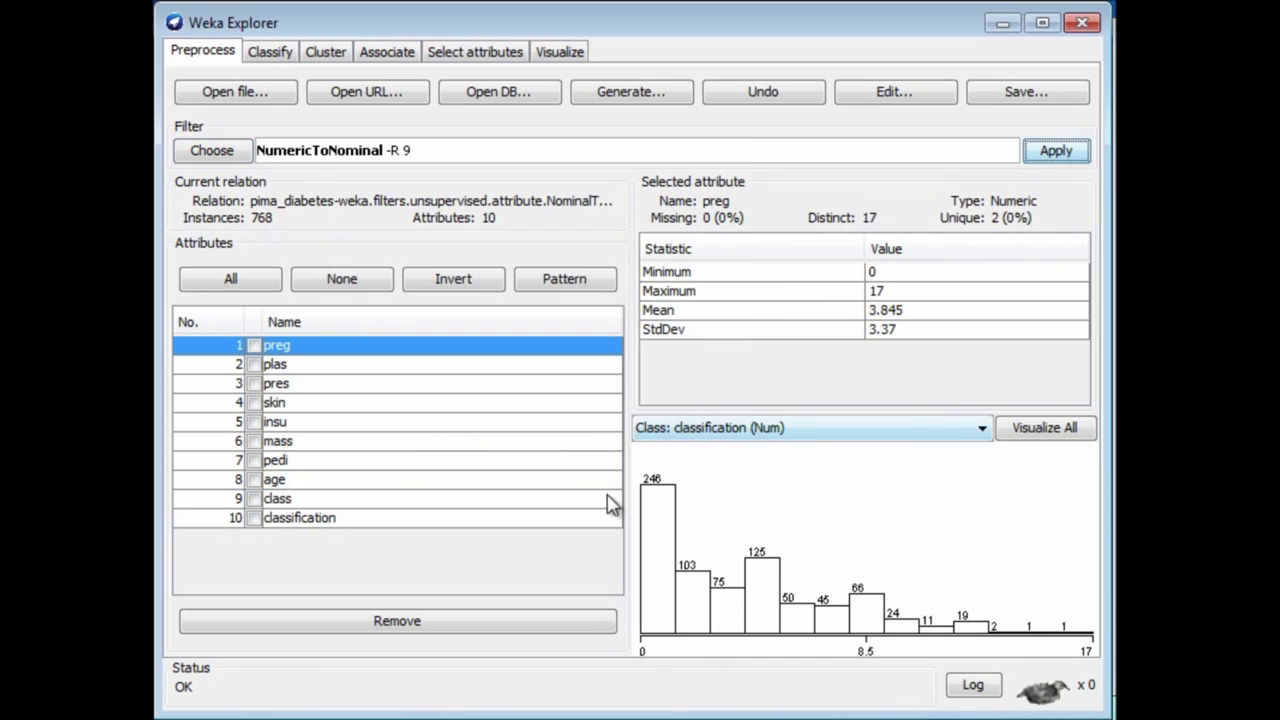
click(279, 500)
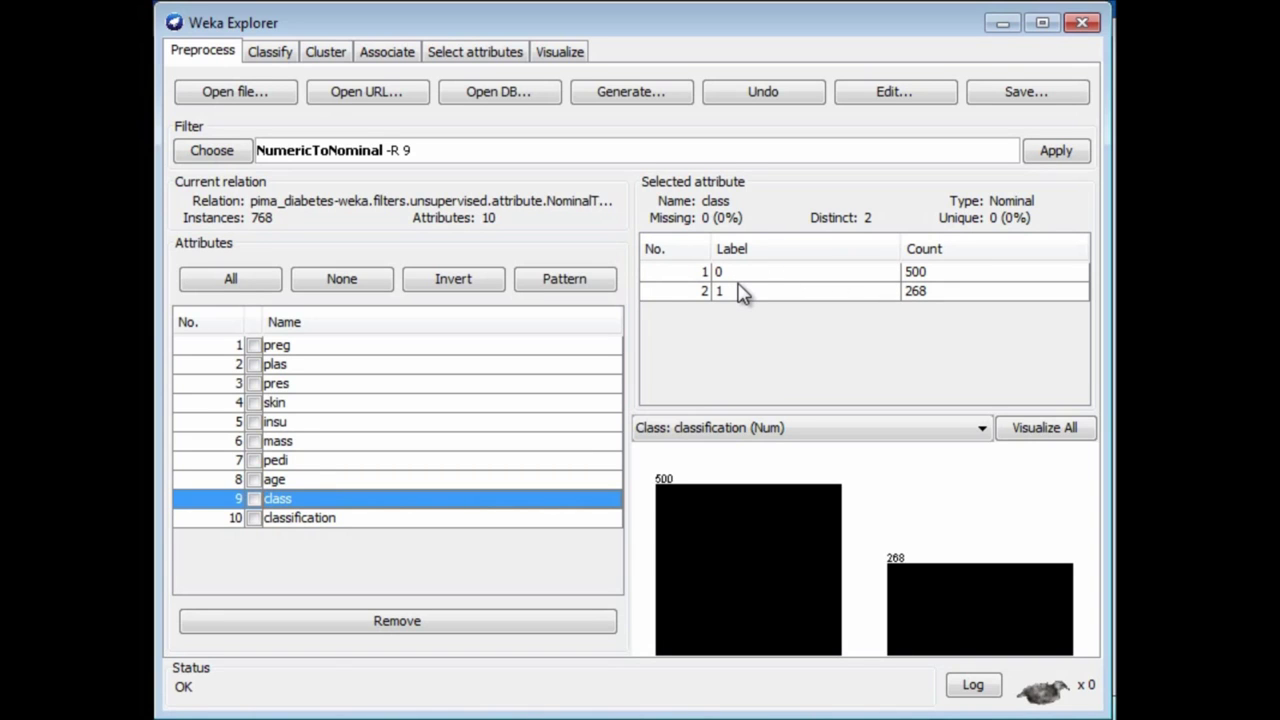
Set the class dropdown to 'Class: class (Nom)' and inspect the plas, pres and class histograms
click(985, 428)
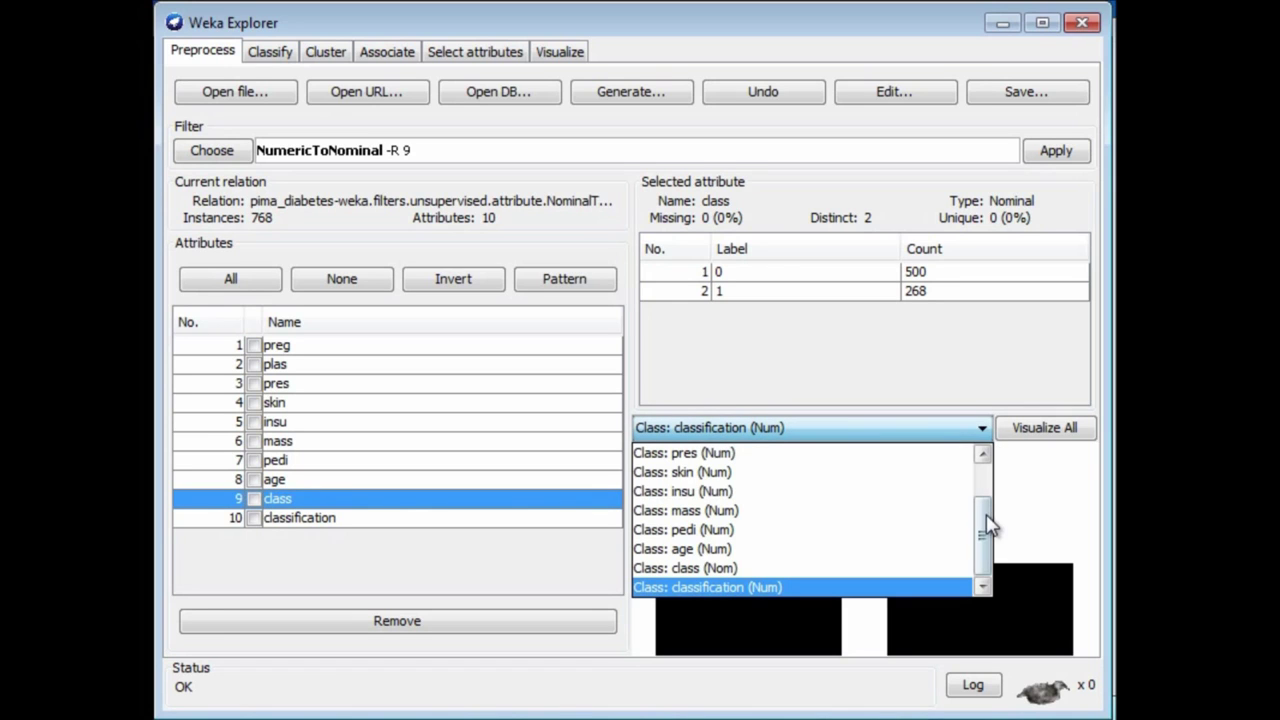
drag(985, 530, 982, 484)
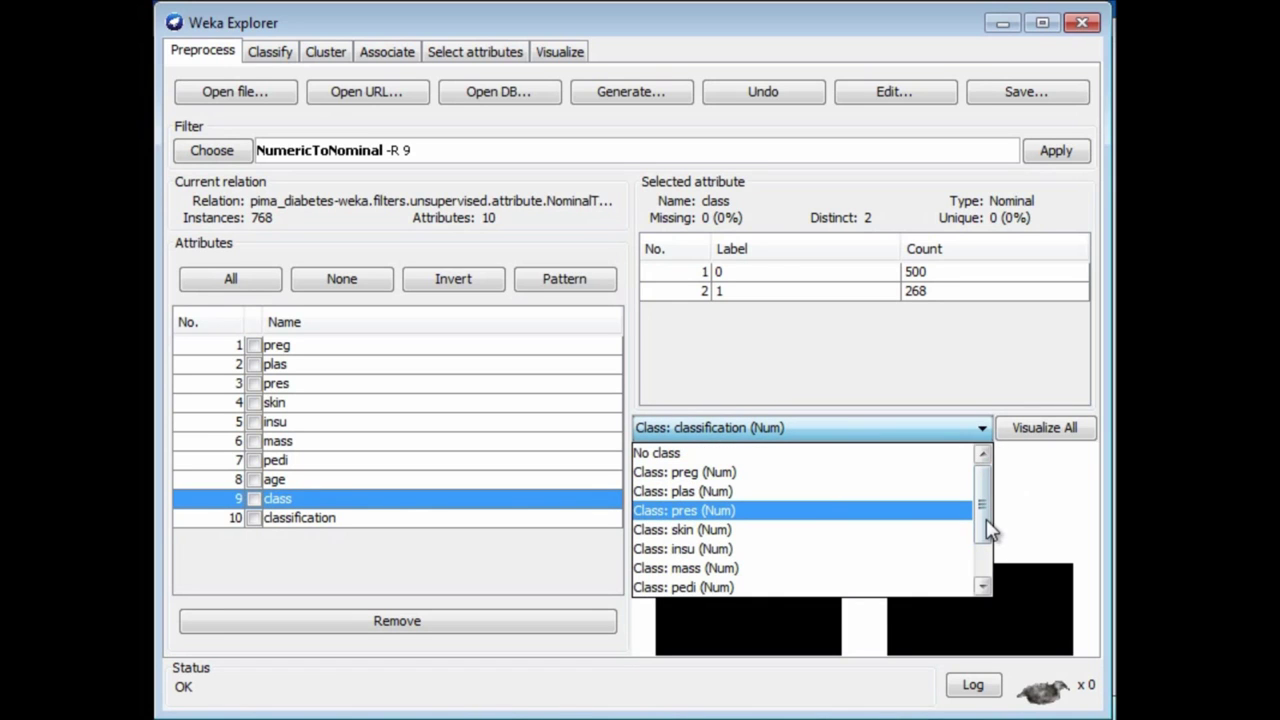
drag(988, 532, 986, 575)
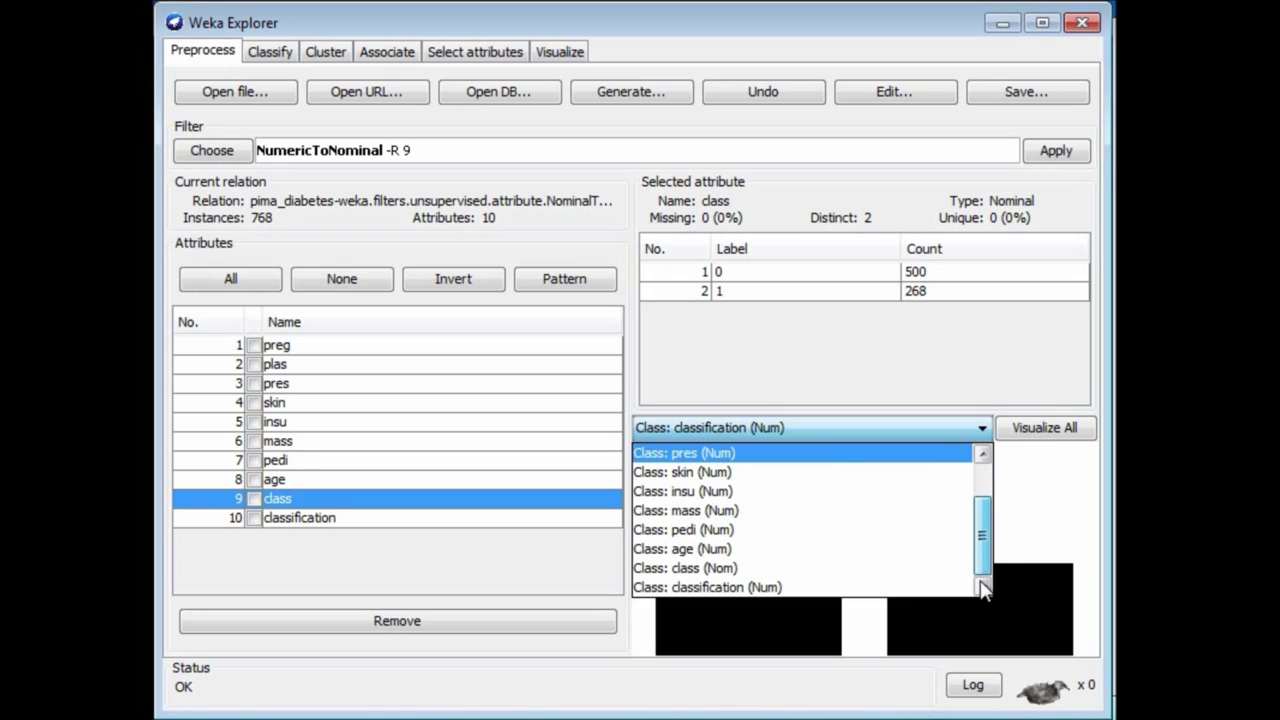
click(729, 568)
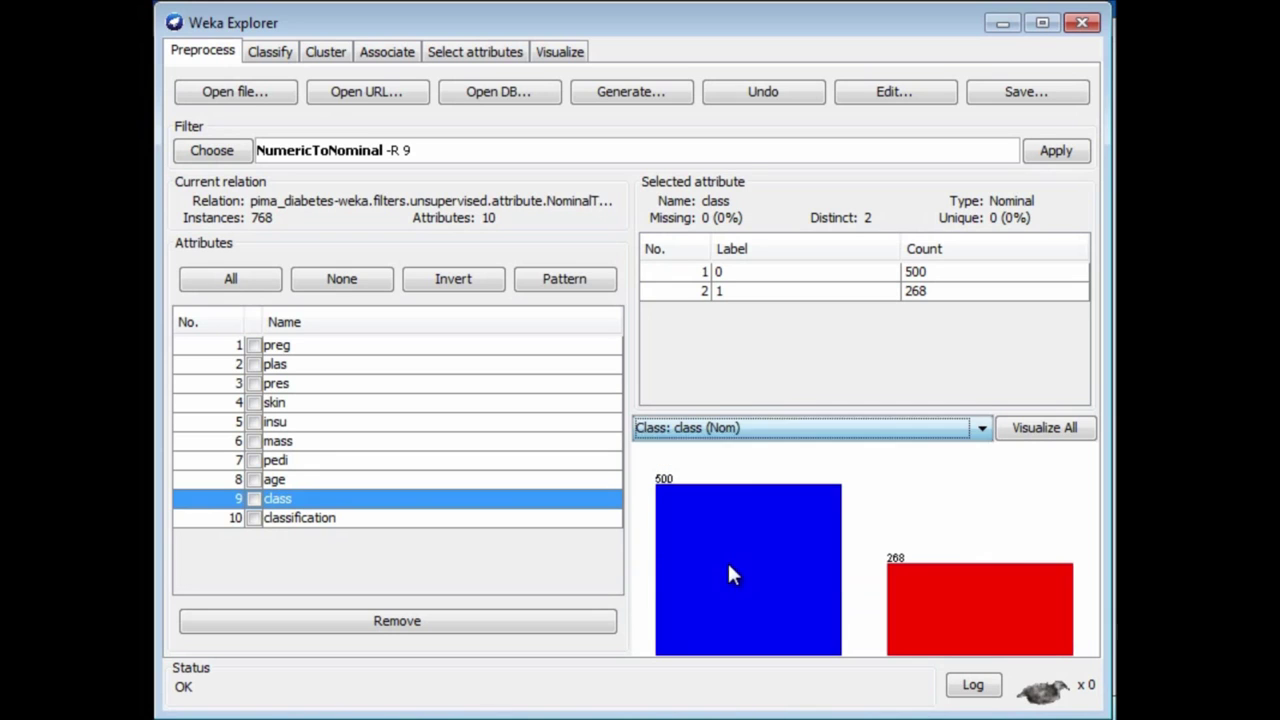
click(272, 350)
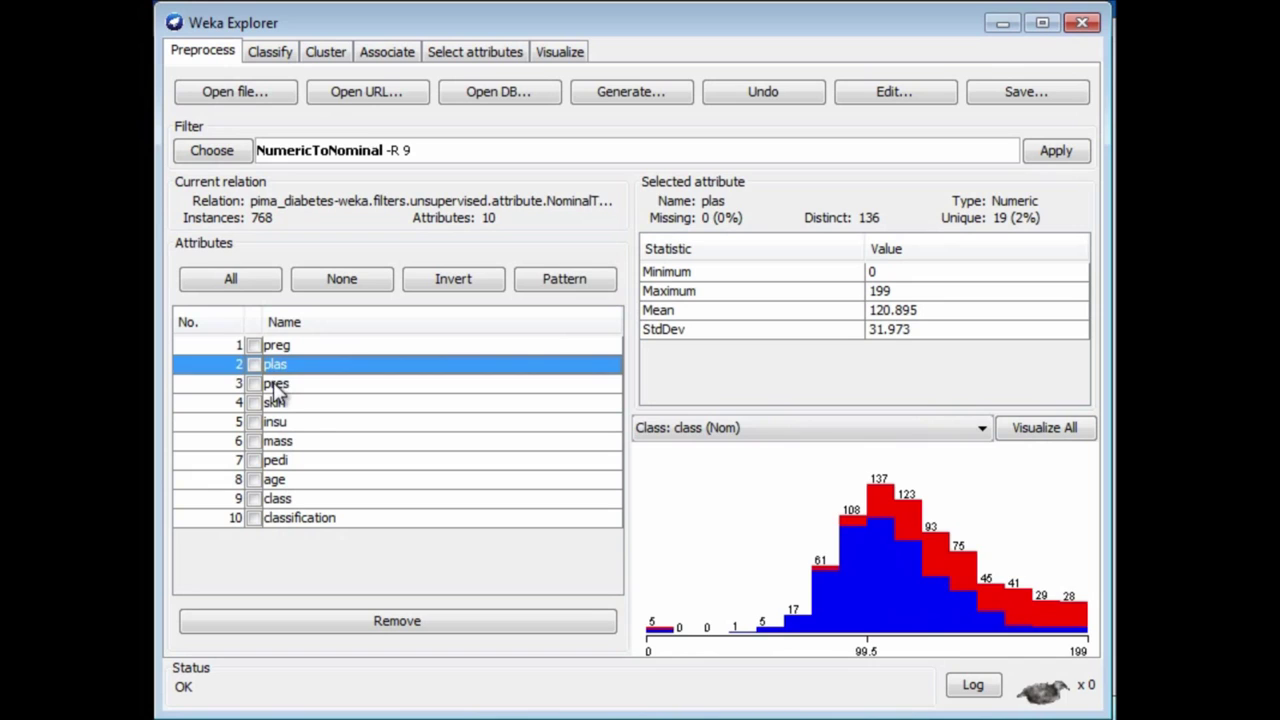
click(274, 386)
click(300, 498)
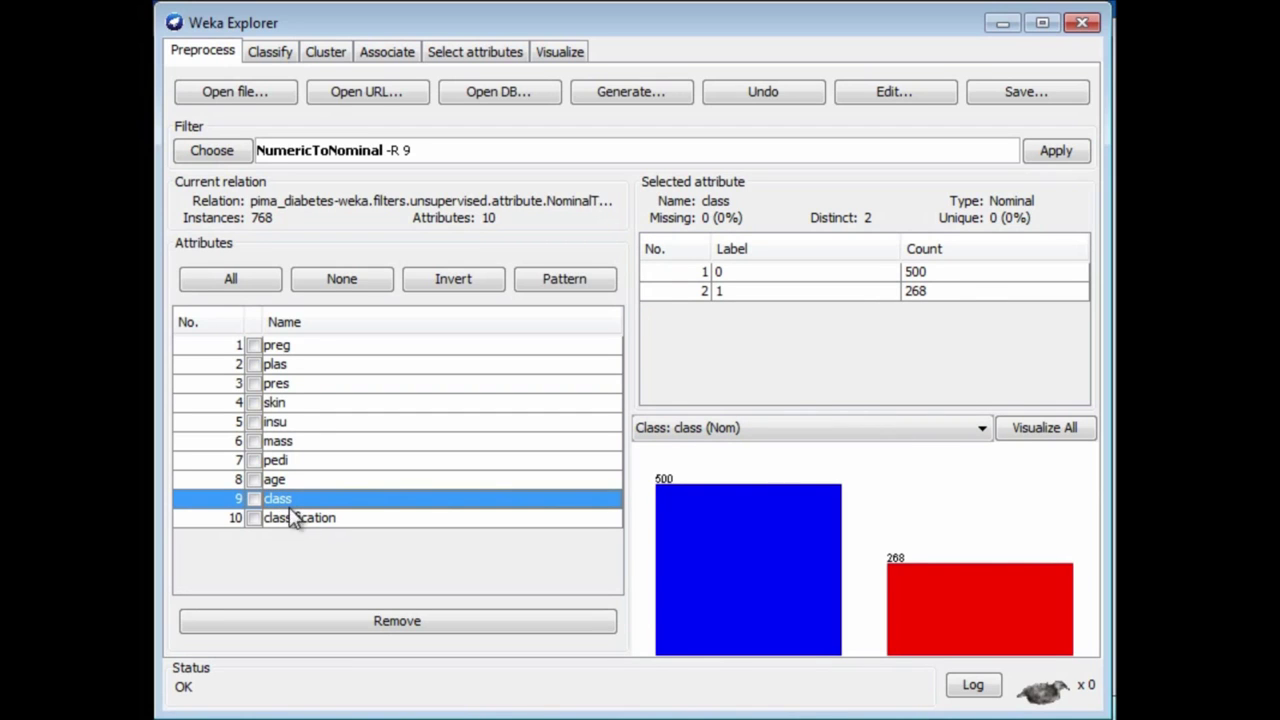
Remove attributes 1–8, keeping only class and classification
click(254, 345)
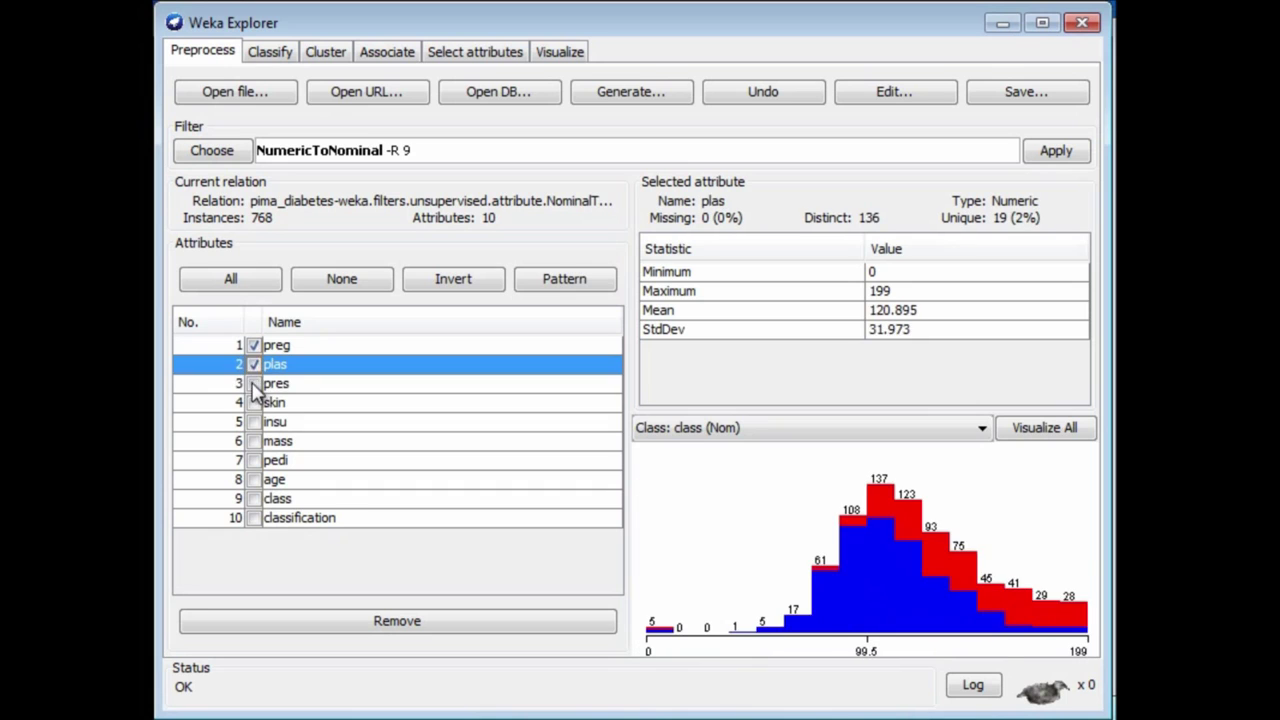
click(254, 383)
click(254, 421)
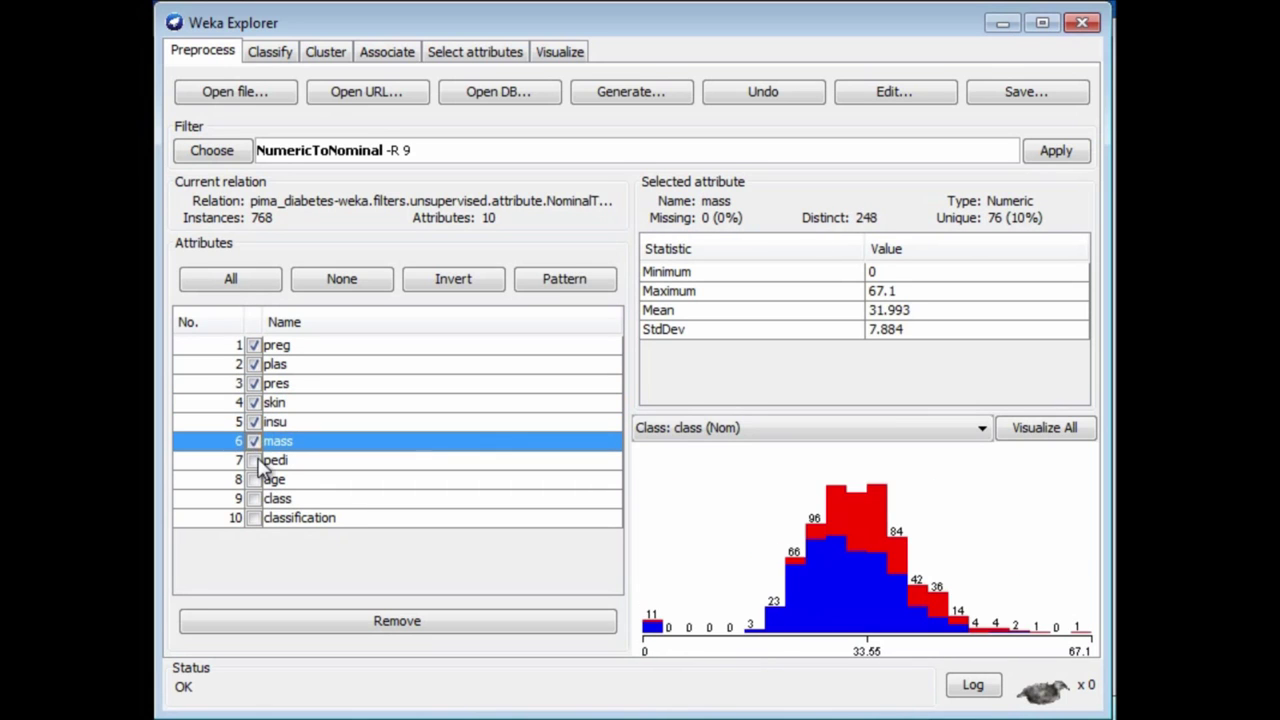
click(254, 460)
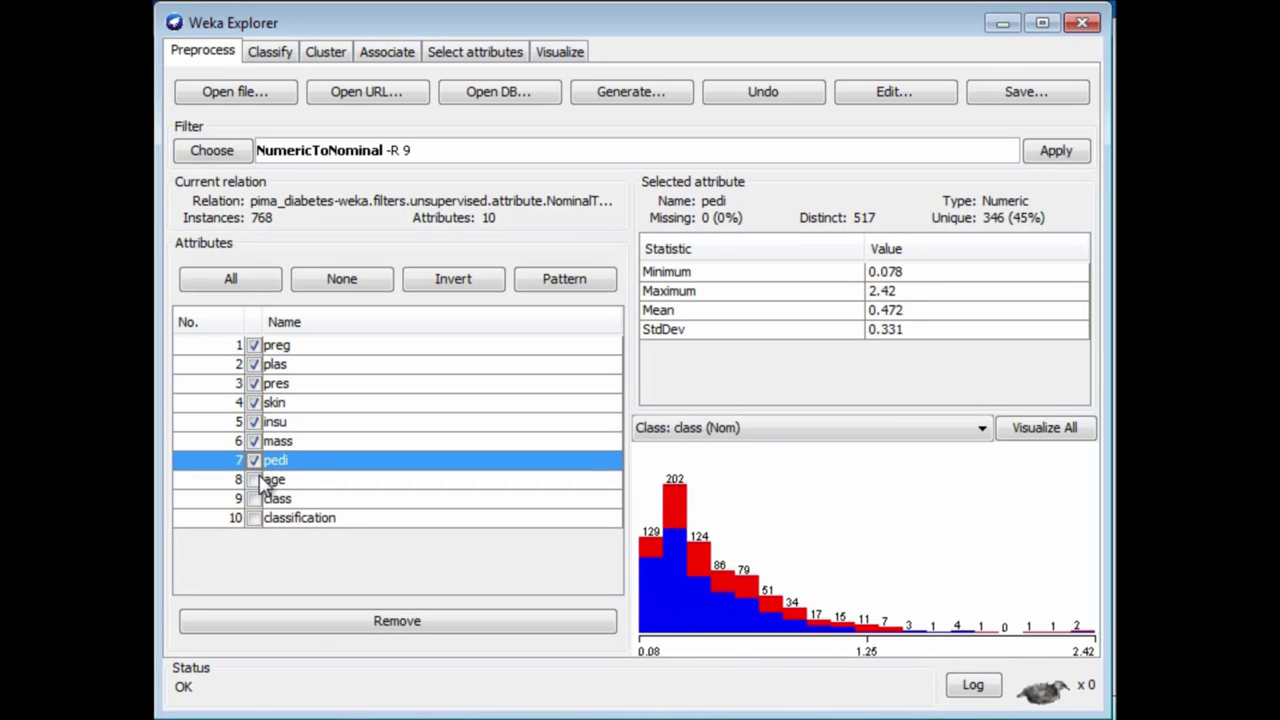
click(314, 622)
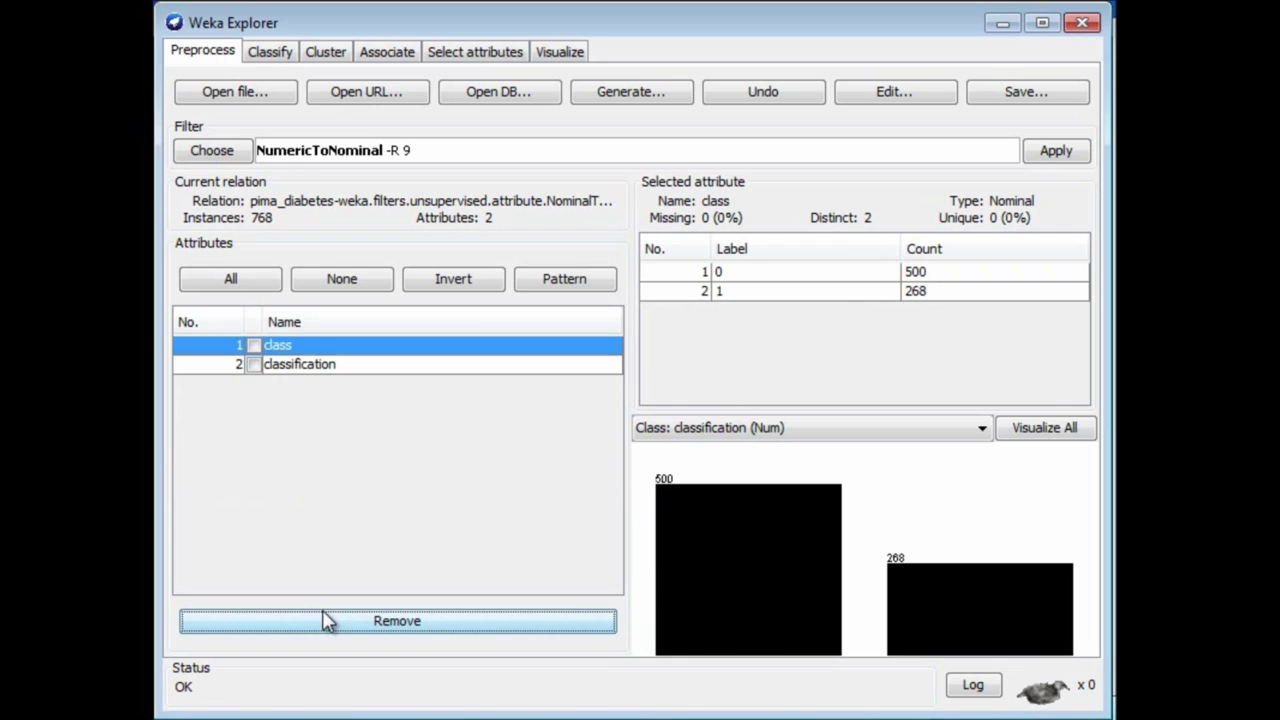
In the Classify tab, set '(Nom) class' as the prediction target
click(268, 51)
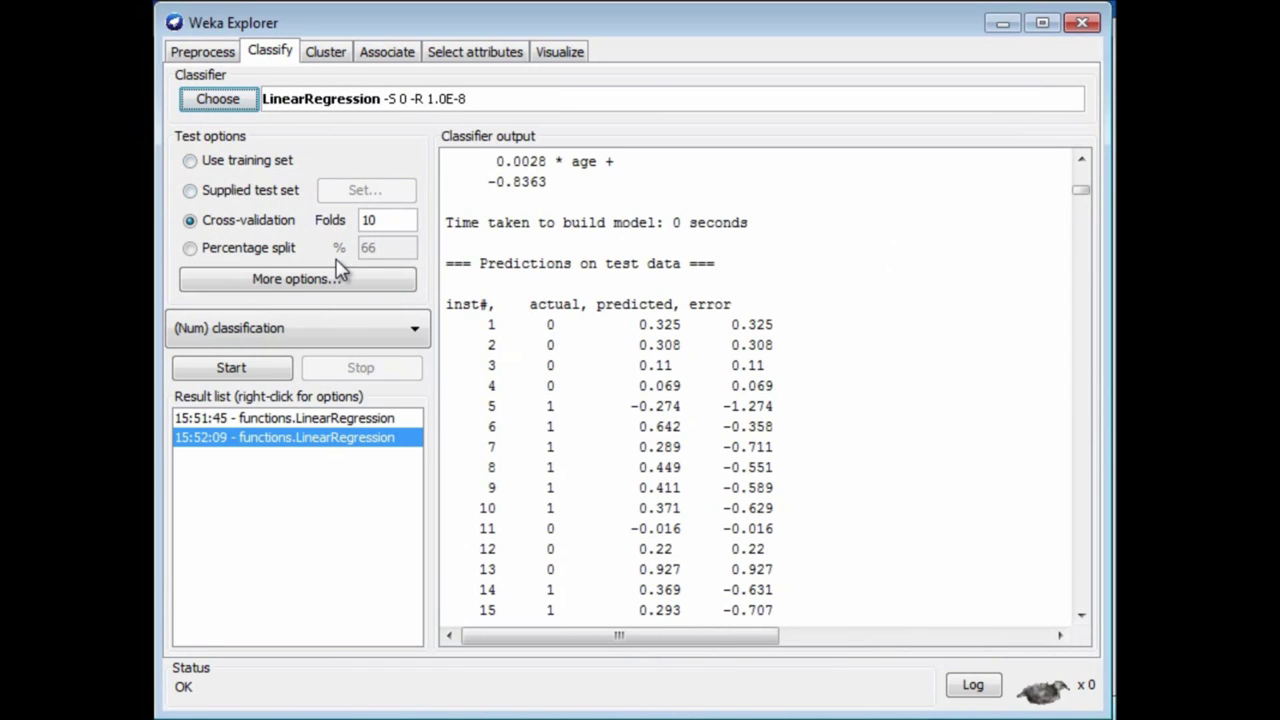
click(414, 330)
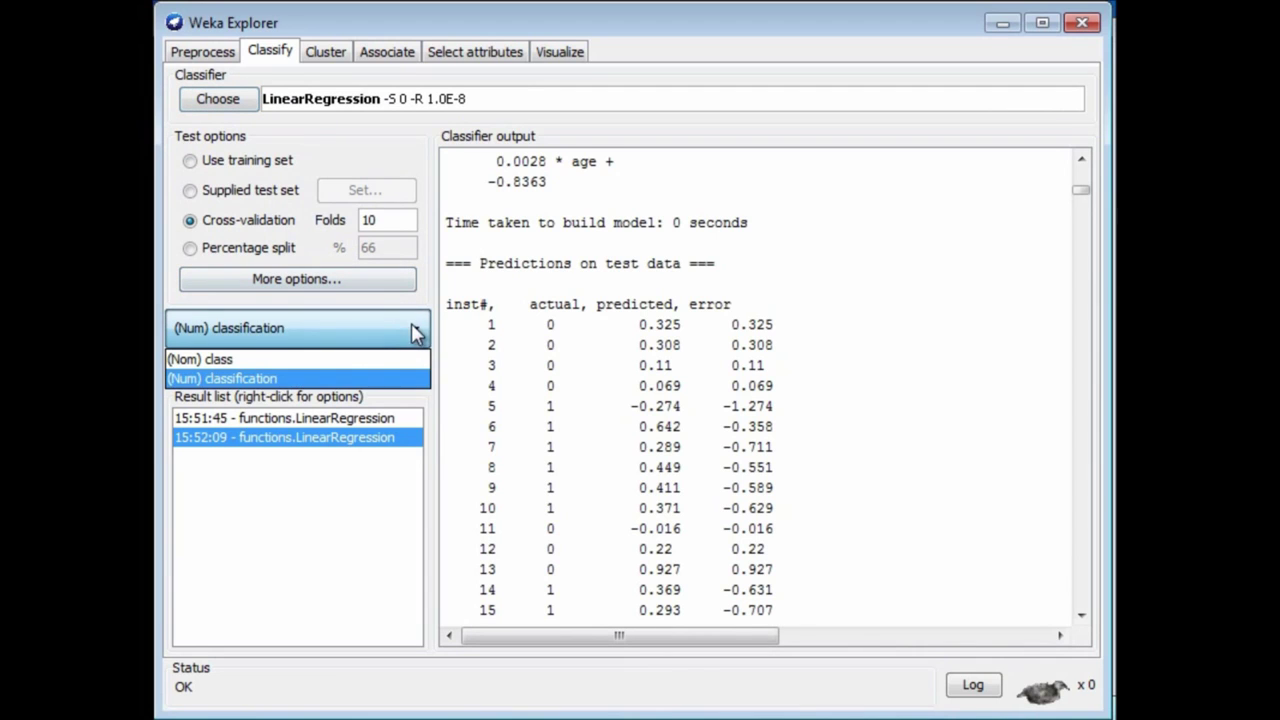
click(372, 362)
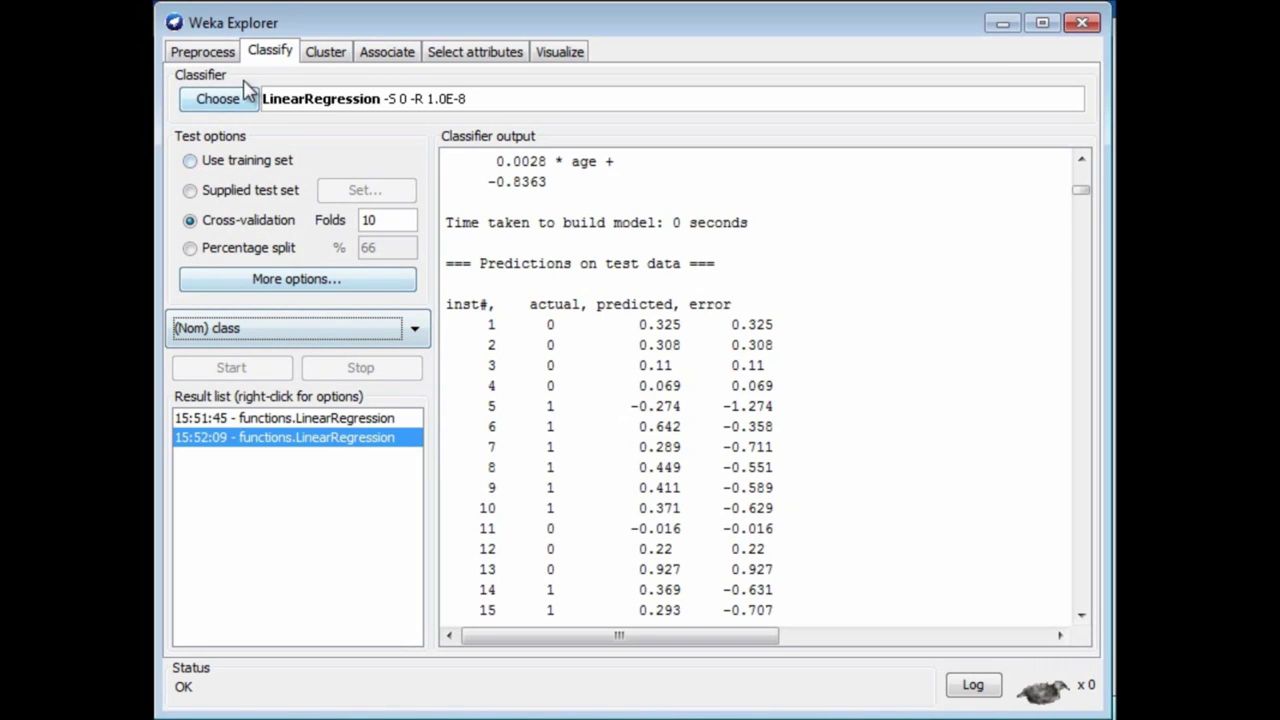
Choose the OneR classifier from the rules family
click(222, 100)
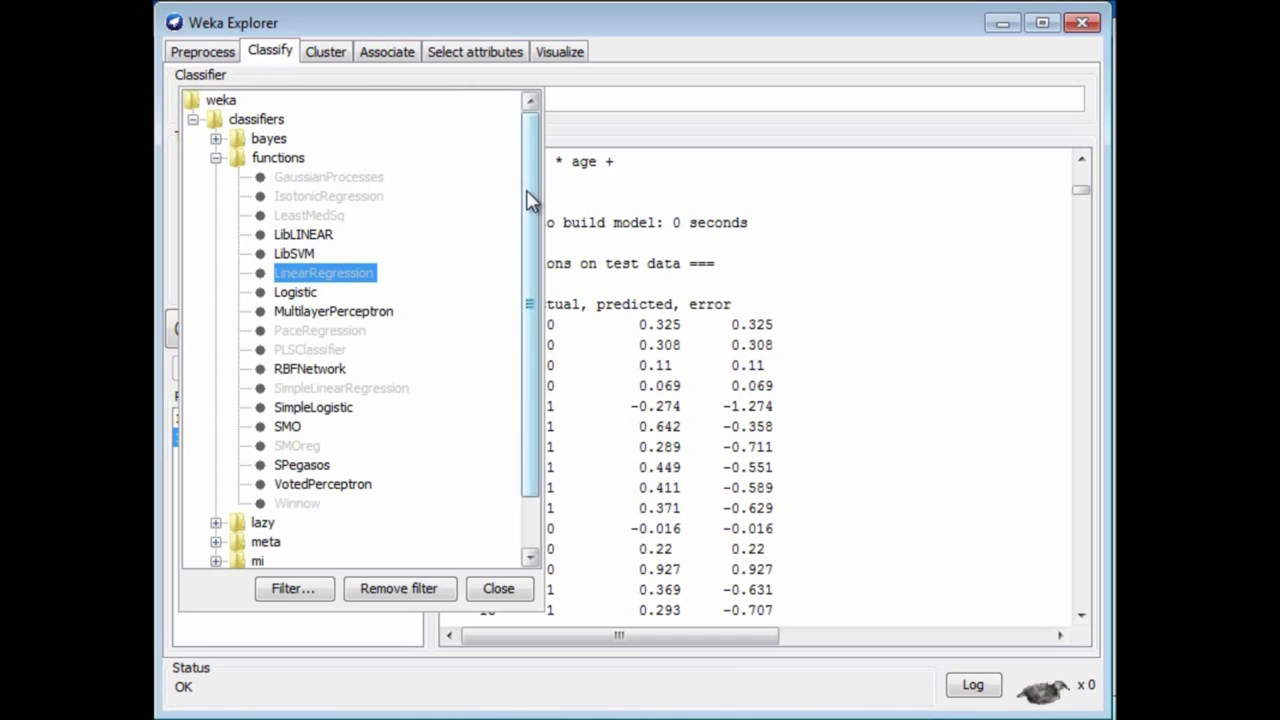
drag(530, 200, 477, 371)
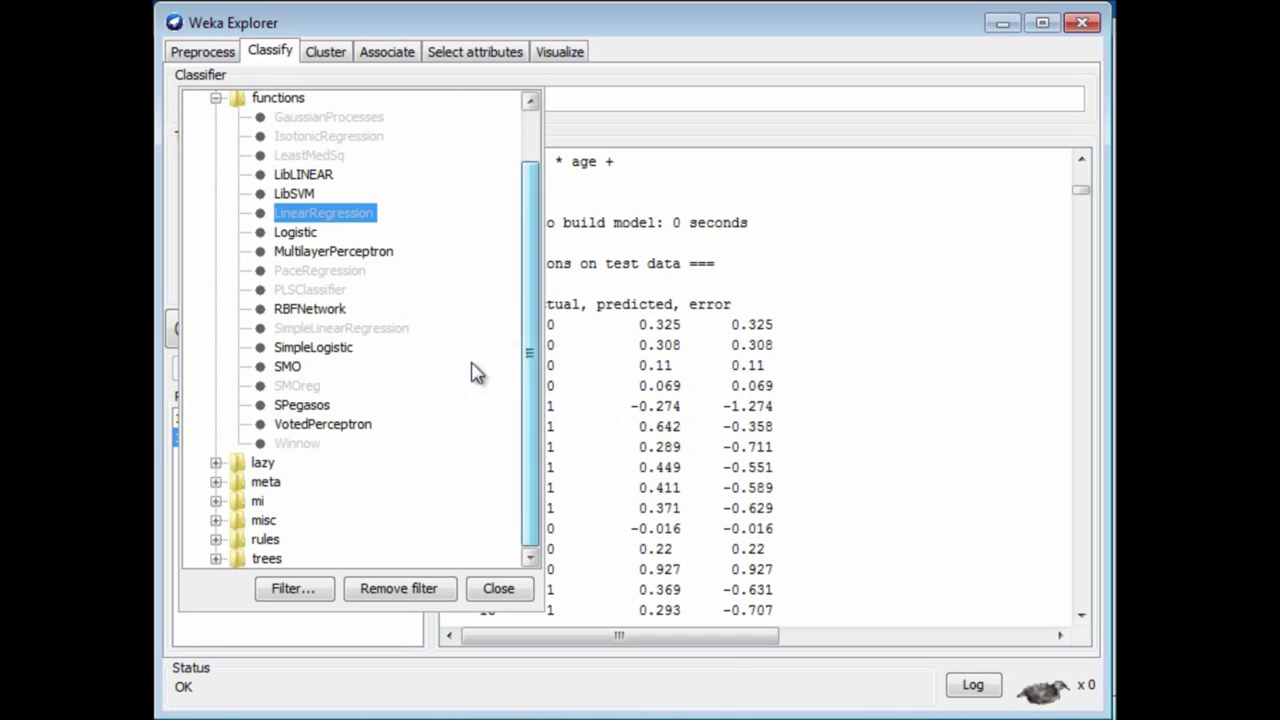
click(215, 540)
click(292, 481)
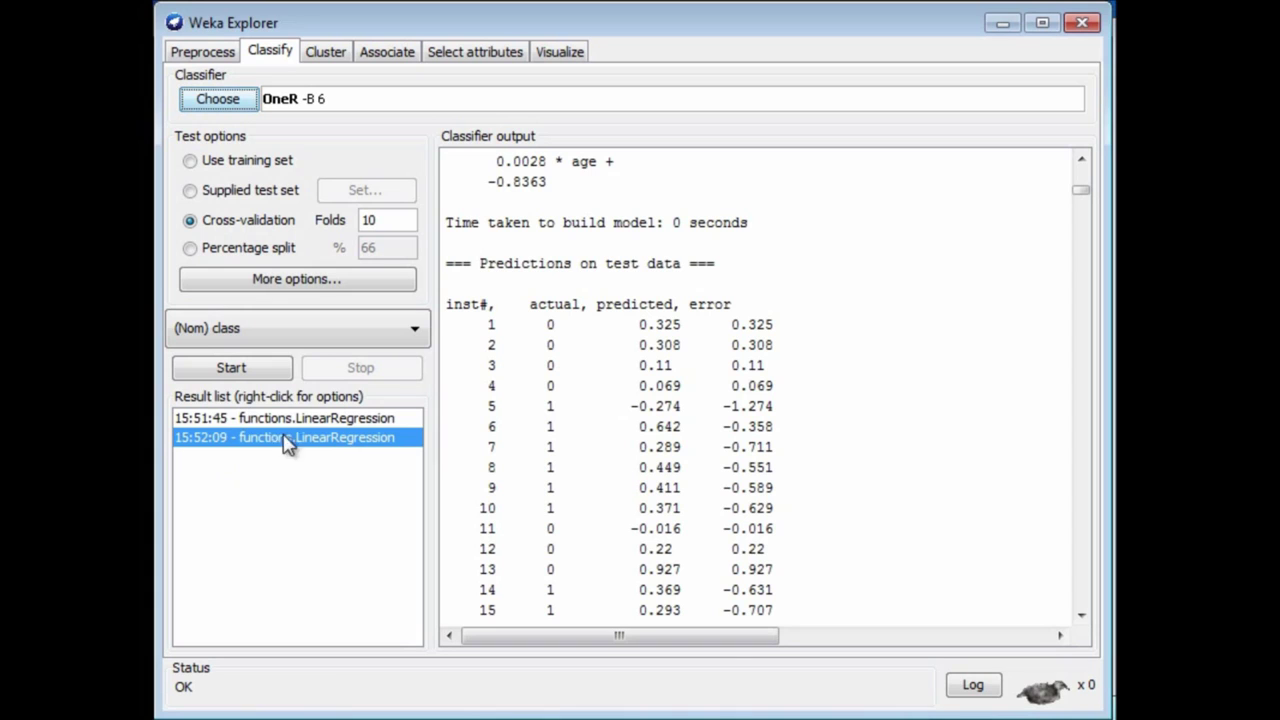
Turn off Output predictions and run OneR, getting 560 of 768 (72.9%) correct
click(313, 279)
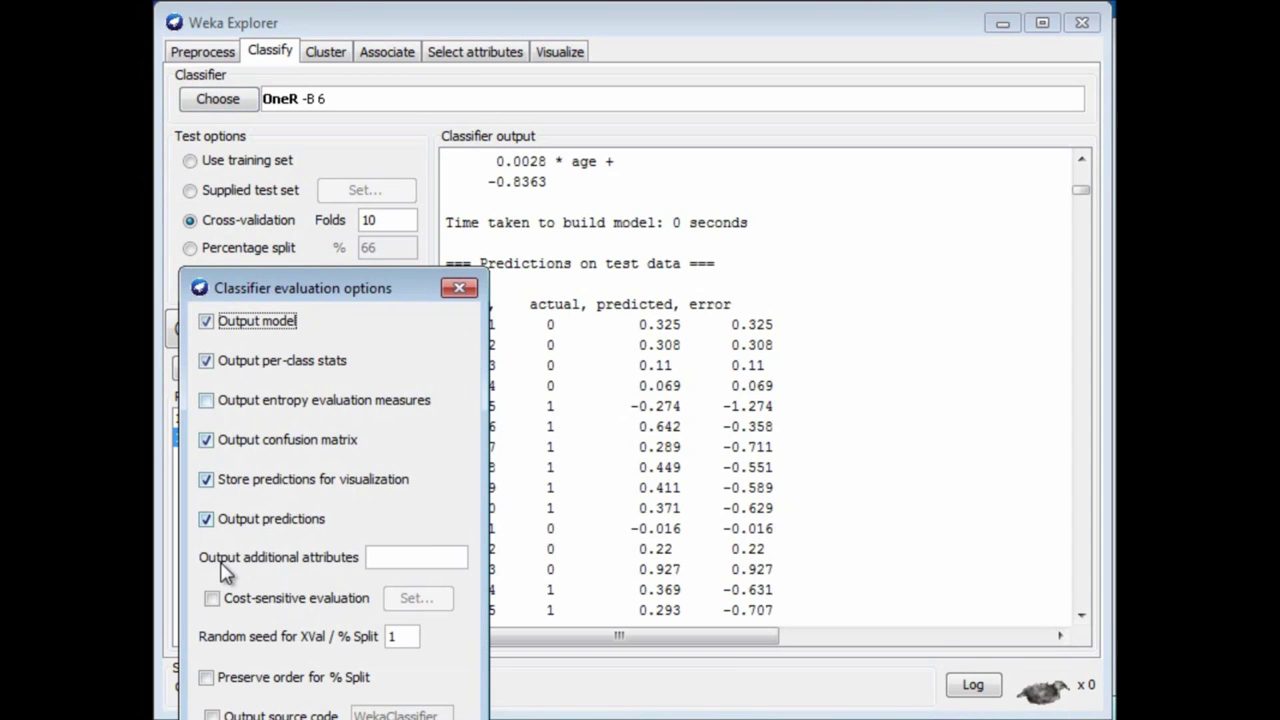
click(206, 519)
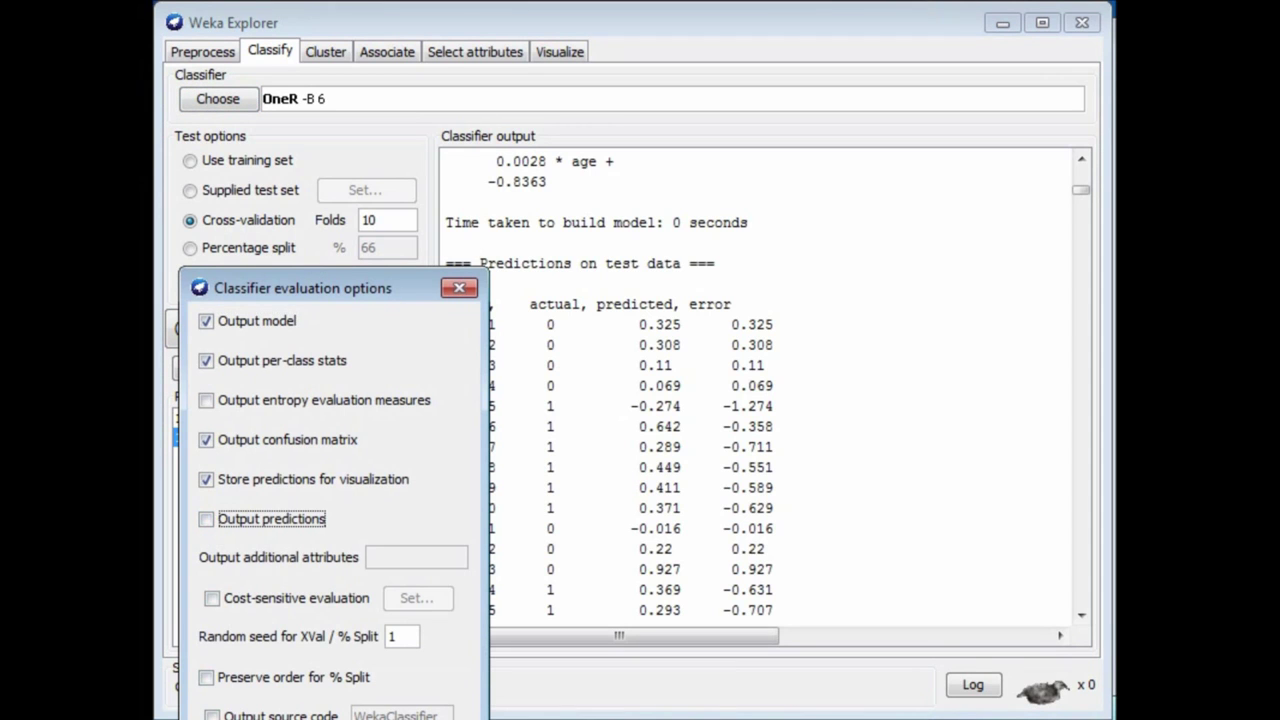
click(242, 370)
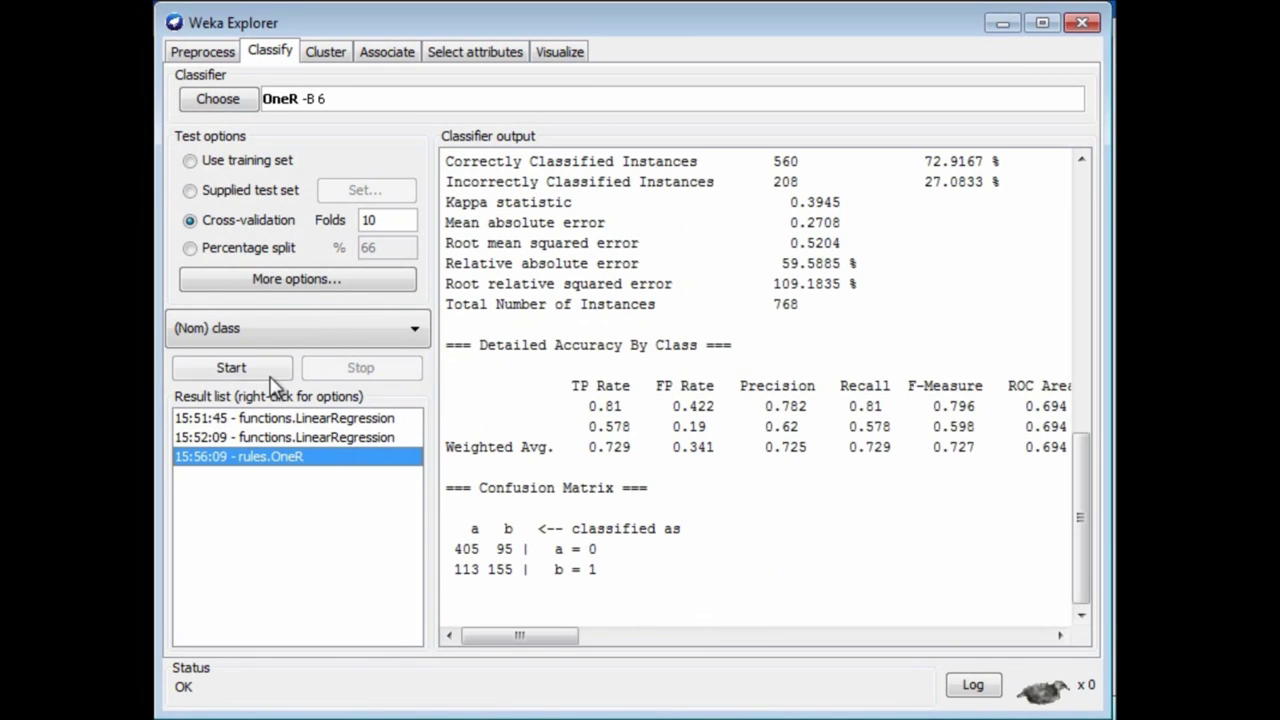
Scroll the output up to the 'Classifier model (full training set)' rules on classification
drag(1086, 486, 1091, 456)
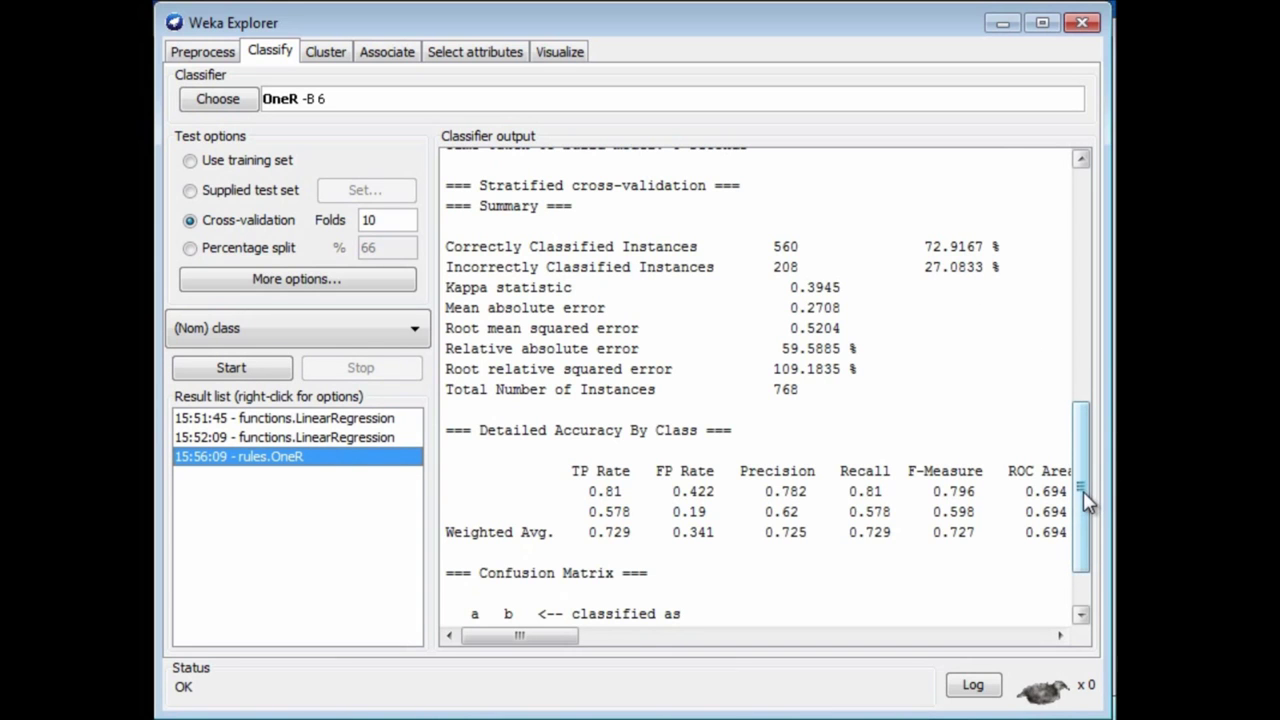
drag(1087, 500, 1085, 325)
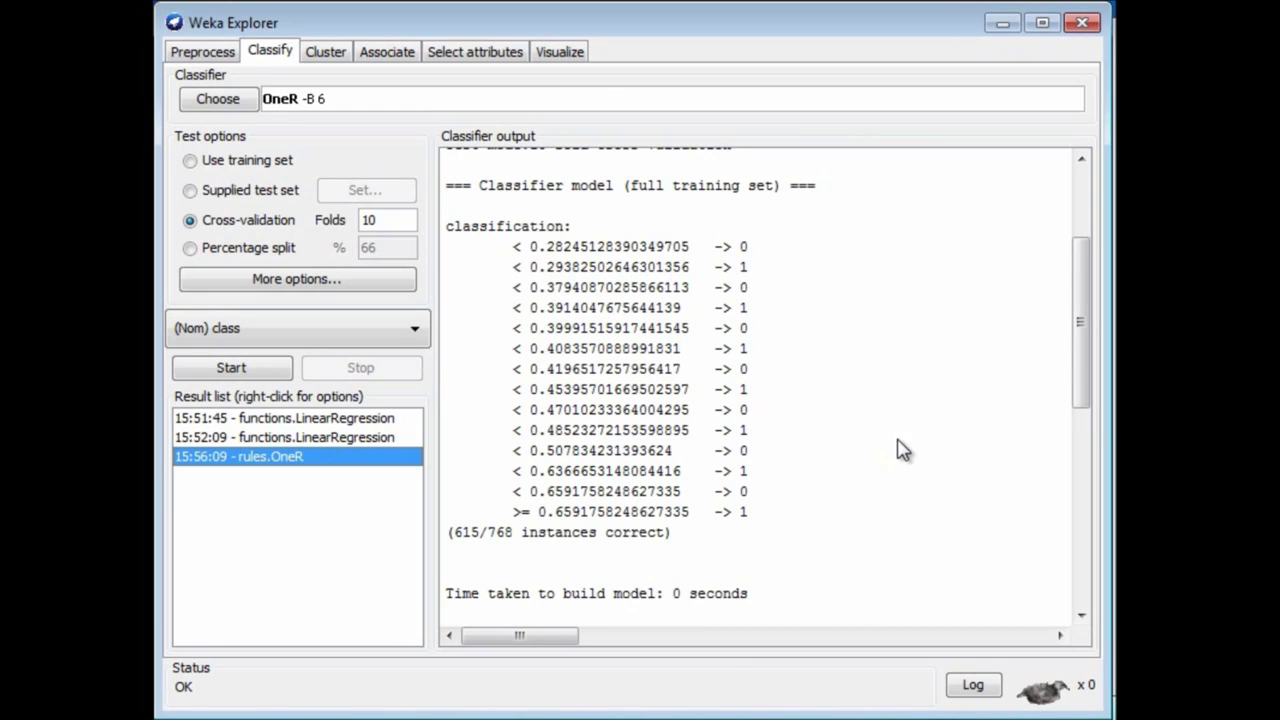
Change OneR's minBucketSize from 6 to 100
click(335, 103)
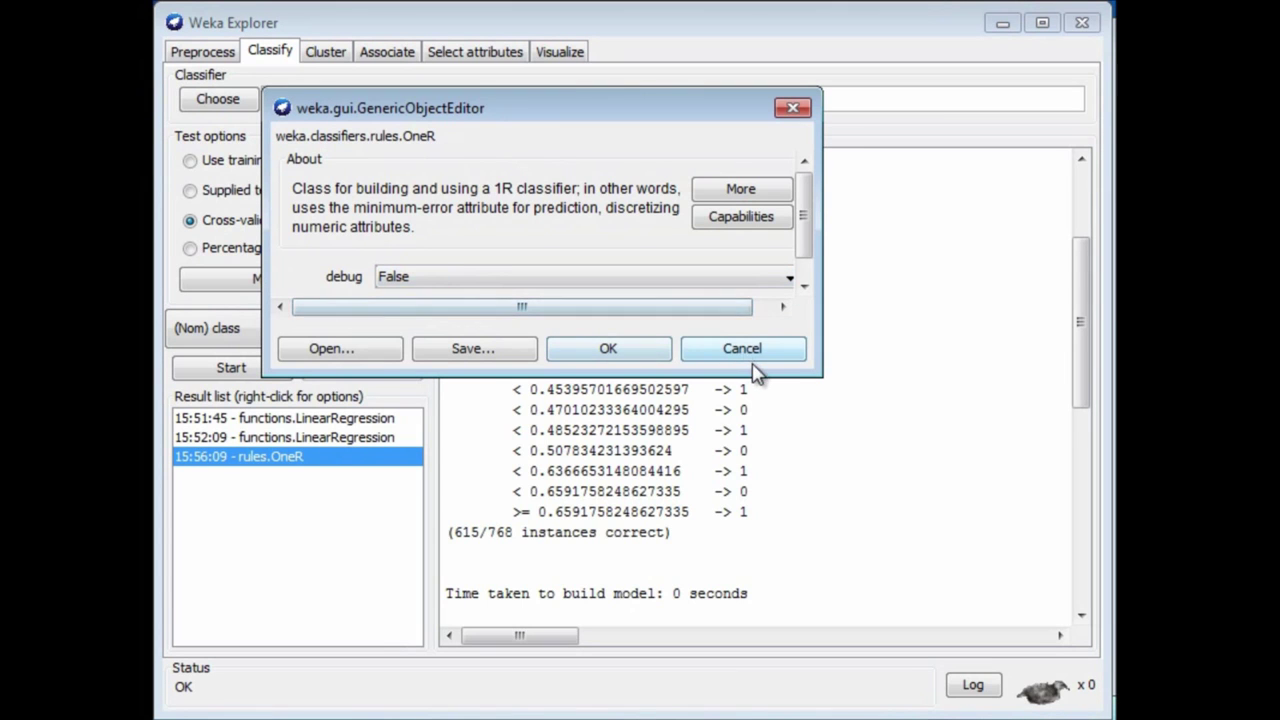
drag(755, 378, 745, 526)
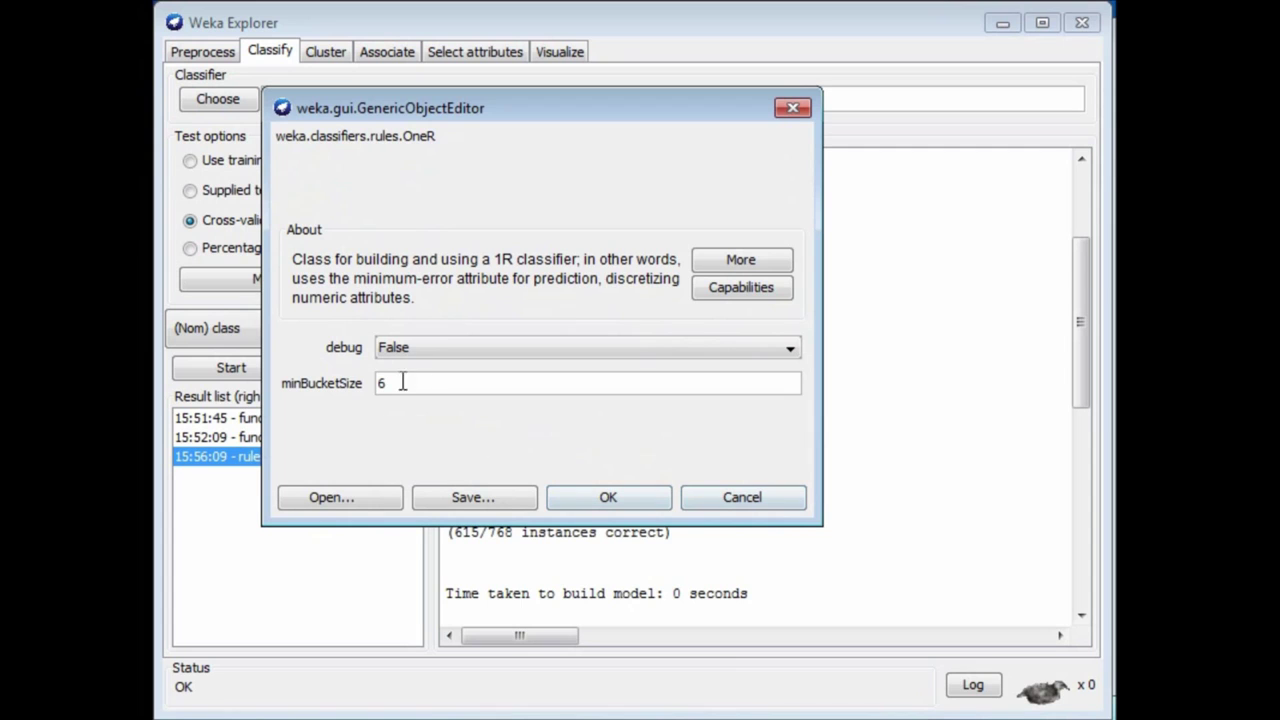
click(402, 383)
key(BackSpace)
text(00)
click(588, 498)
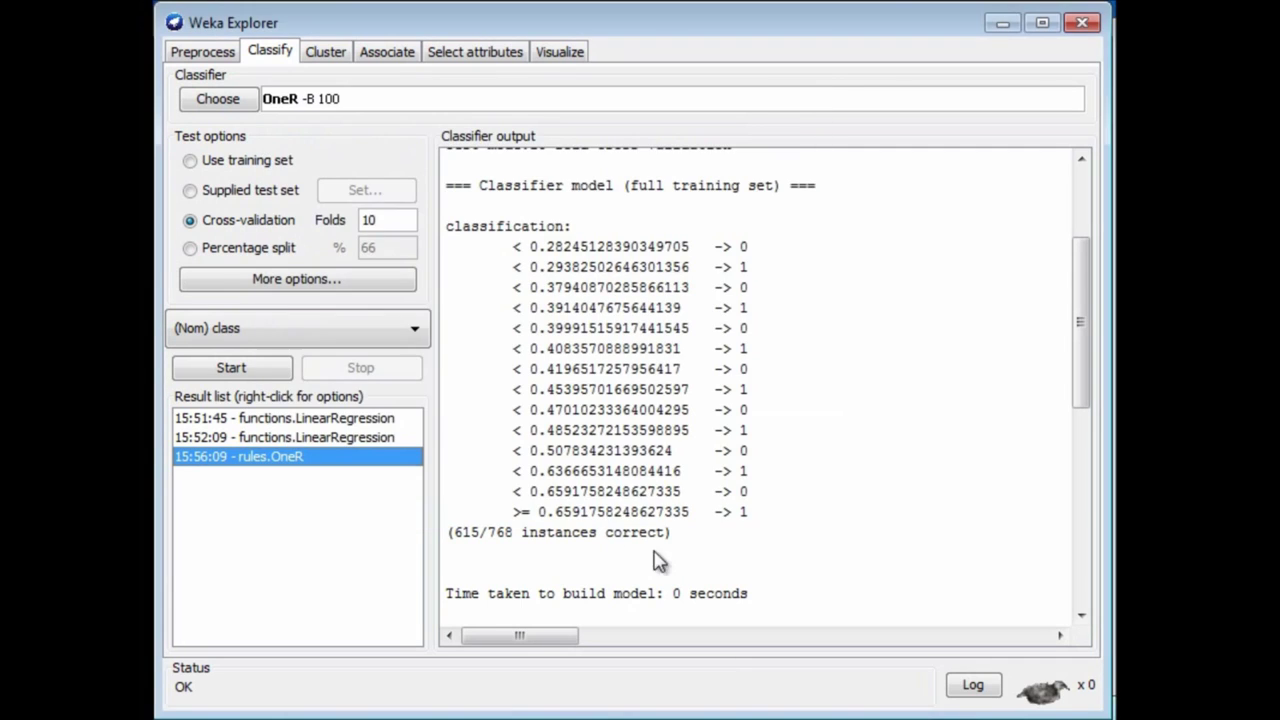
Rerun OneR and view its single 0.470 split, scoring 590 of 768 (76.8%)
click(224, 370)
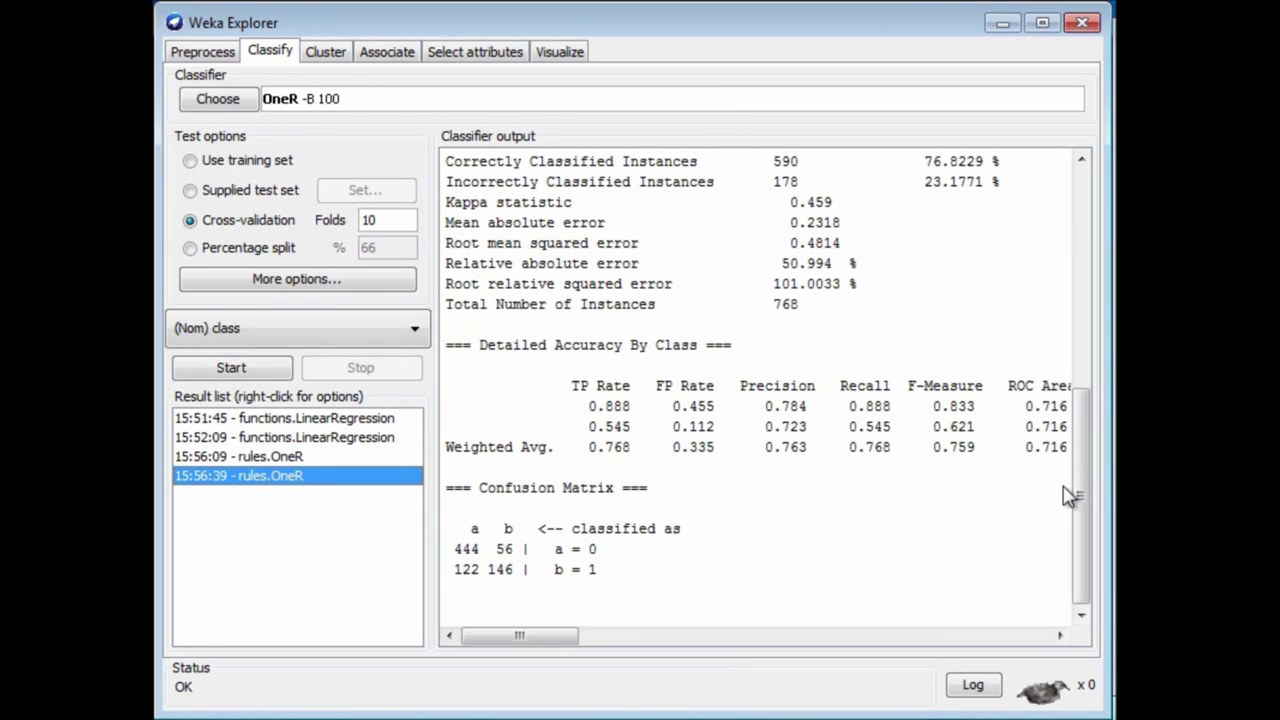
drag(1085, 497, 1082, 432)
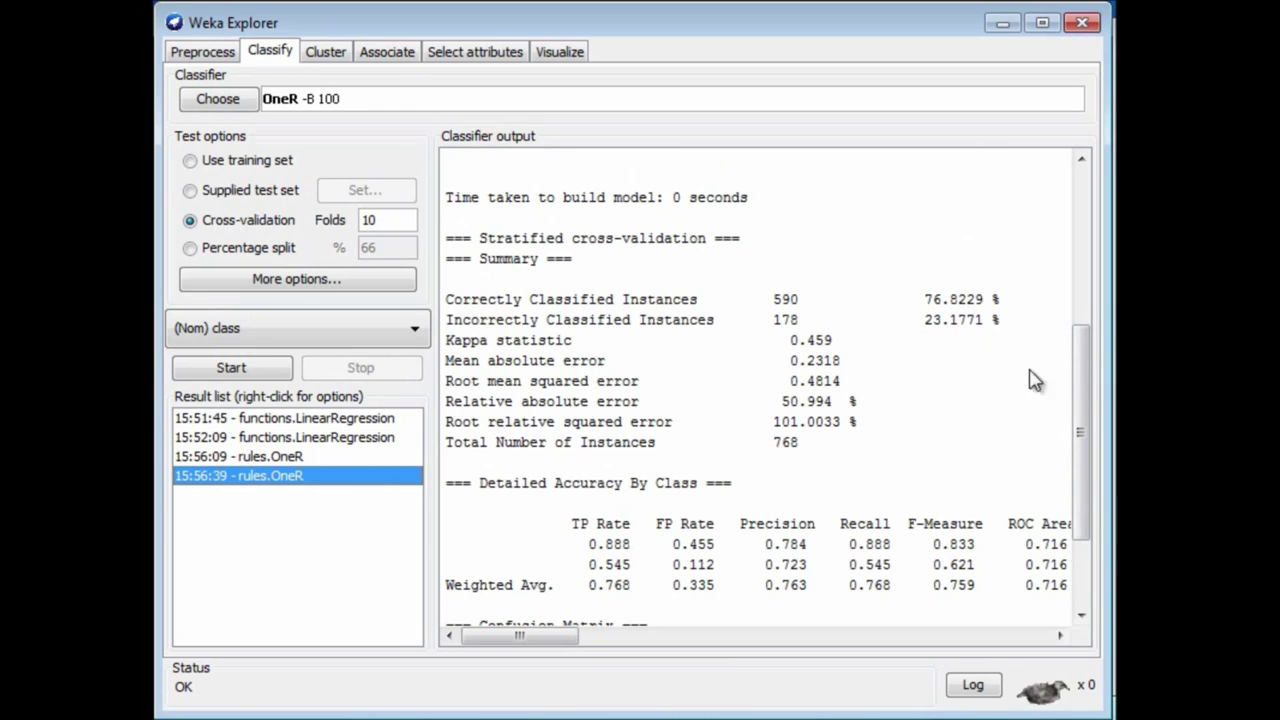
drag(1085, 402, 1081, 272)
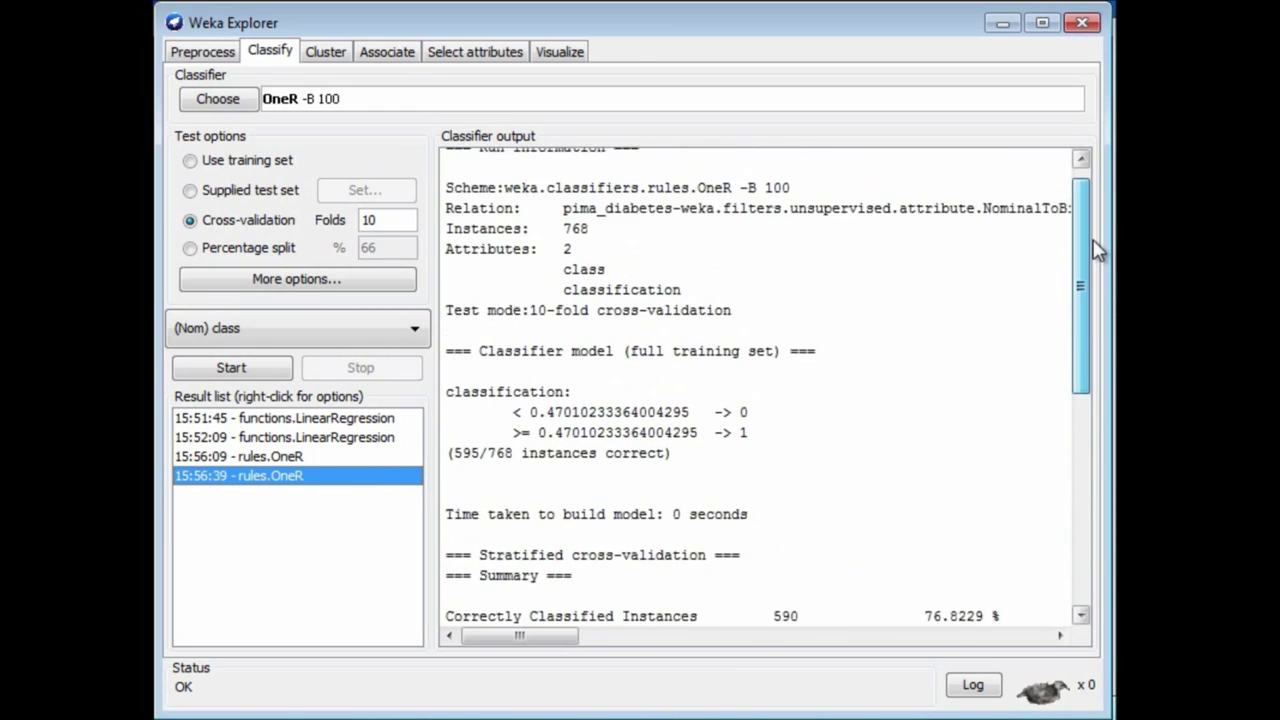